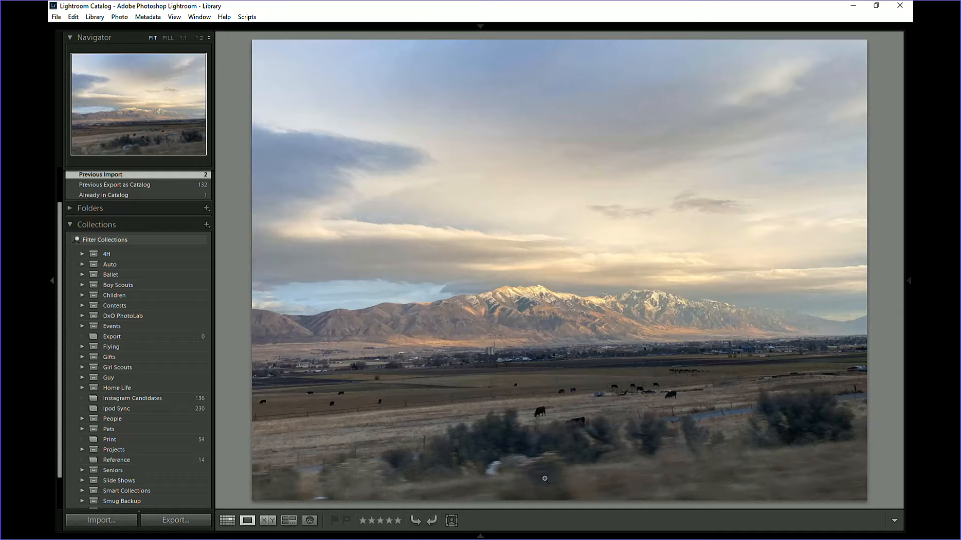
- Crop the photo in the Develop module with an unlocked aspect ratio, trimming the blurred foreground and the upper part of the sky
key(d)
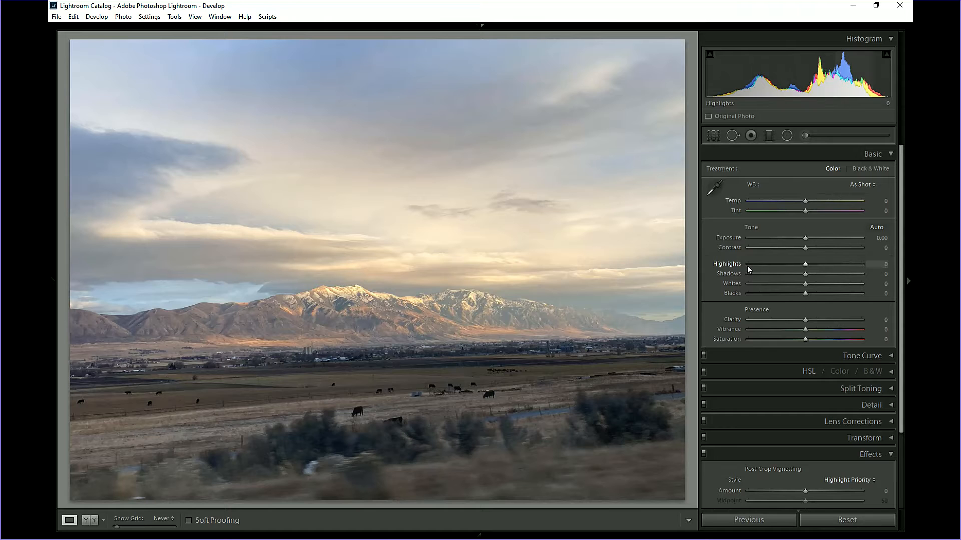
click(713, 136)
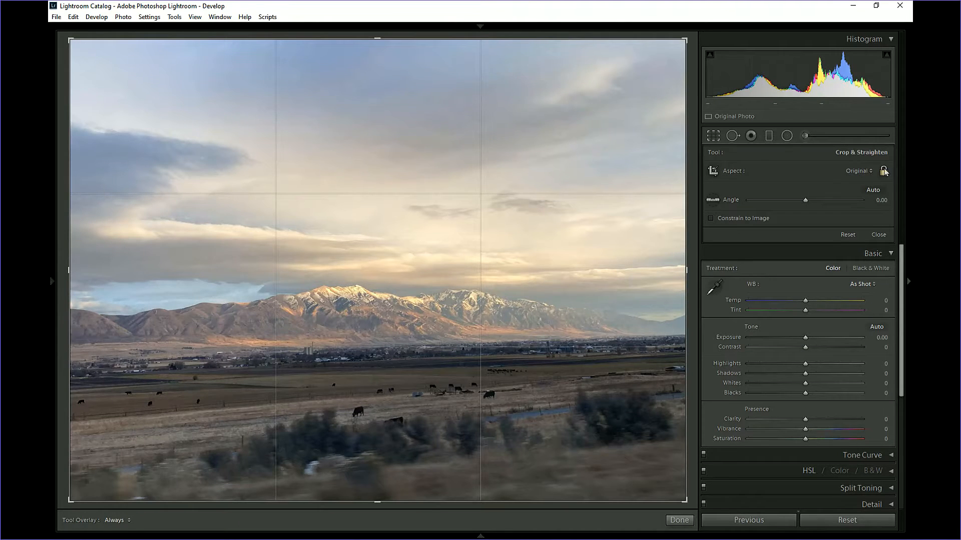
drag(379, 503, 380, 479)
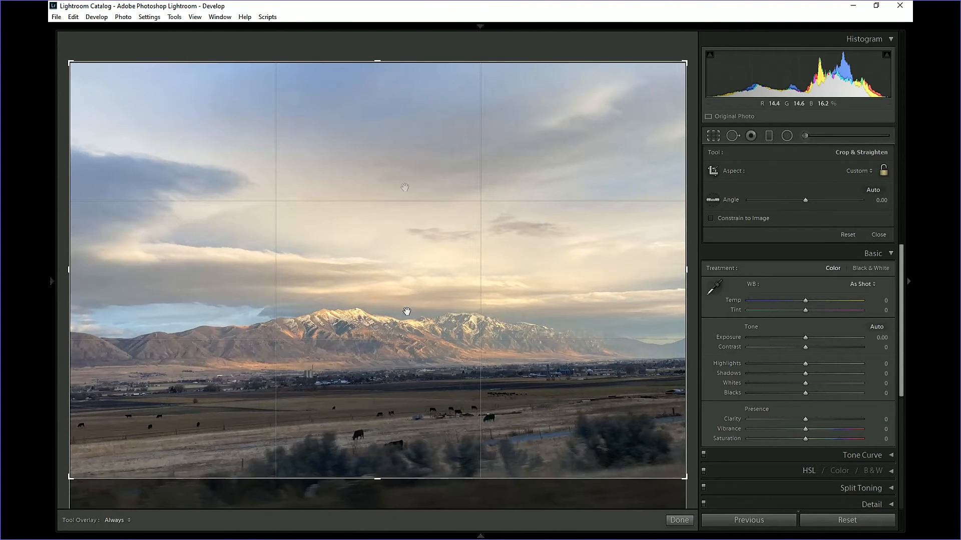
mouse_move(377, 61)
mouse_down()
mouse_move(375, 97)
mouse_move(379, 43)
mouse_up()
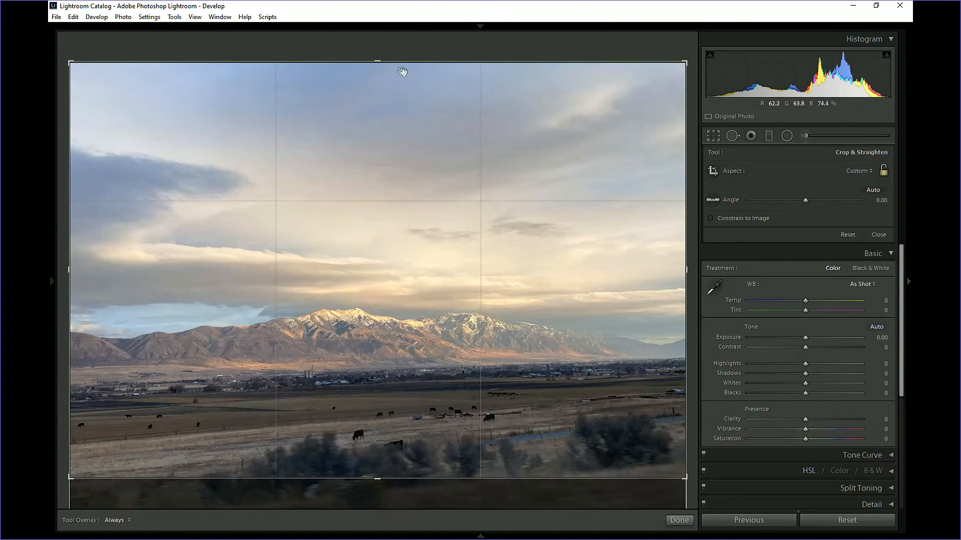
drag(377, 62, 377, 101)
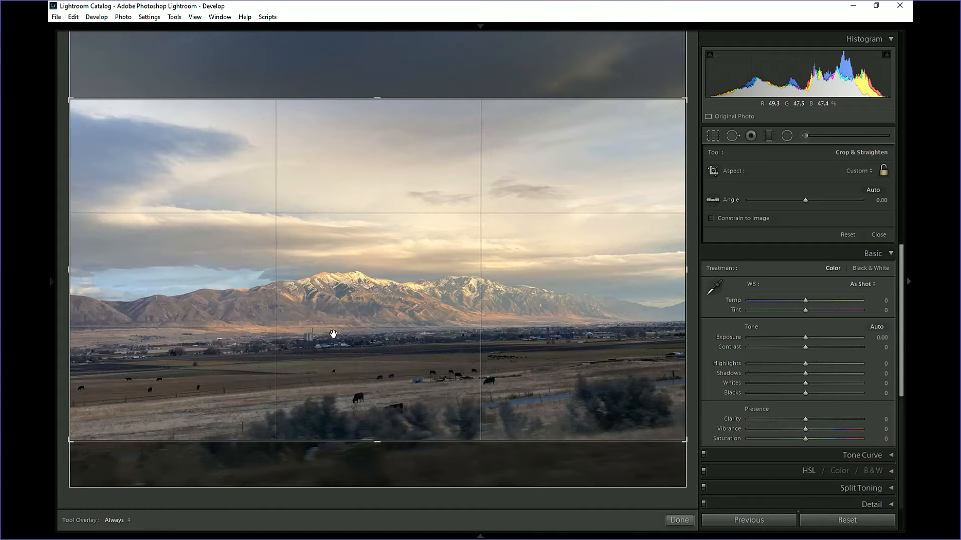
click(678, 520)
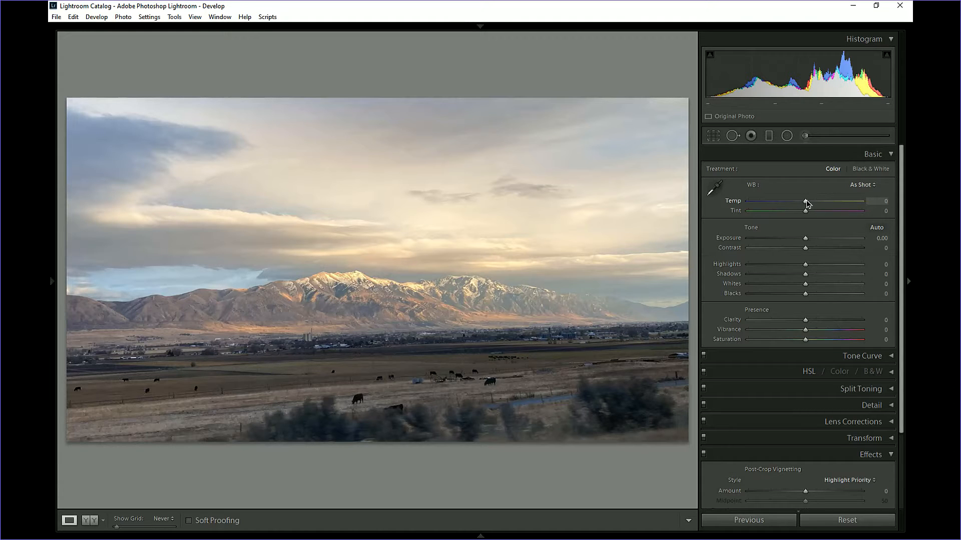
- Apply automatic tone adjustments to the photo and lower the overall exposure to -0.61
drag(806, 203, 811, 205)
click(873, 228)
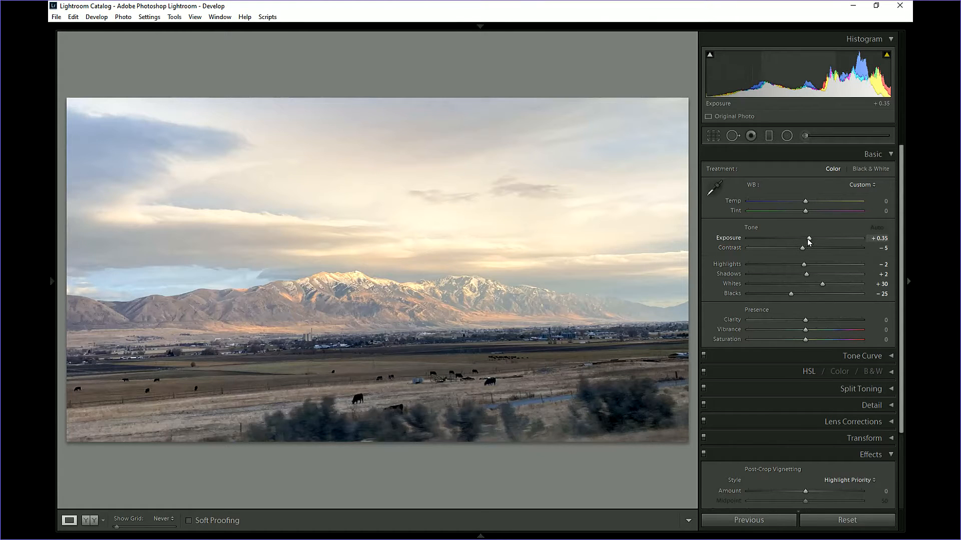
drag(811, 241, 799, 258)
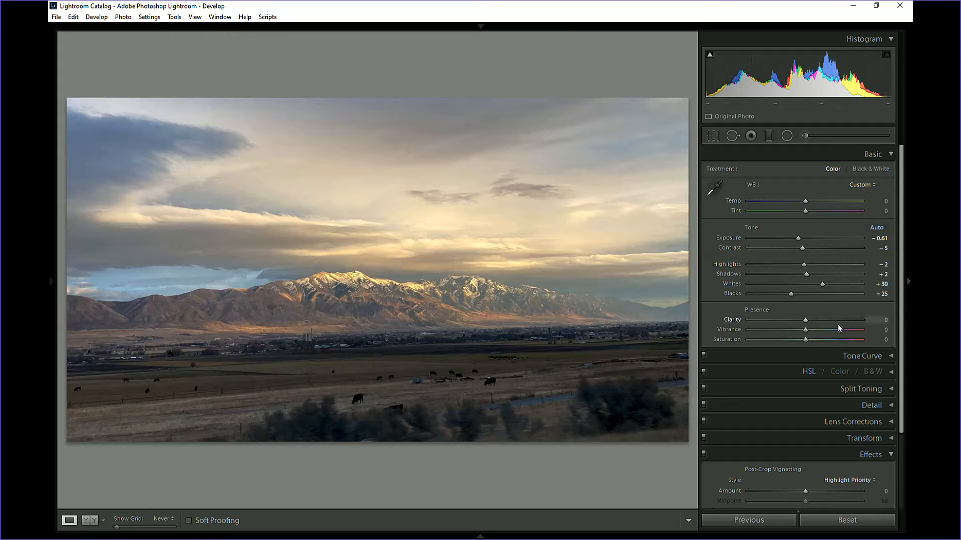
- Check the clipping while adjusting the tones, setting the whites to +34 and the blacks to -1
key(alt)
mouse_move(823, 287)
mouse_down()
mouse_move(838, 285)
mouse_move(817, 285)
mouse_up()
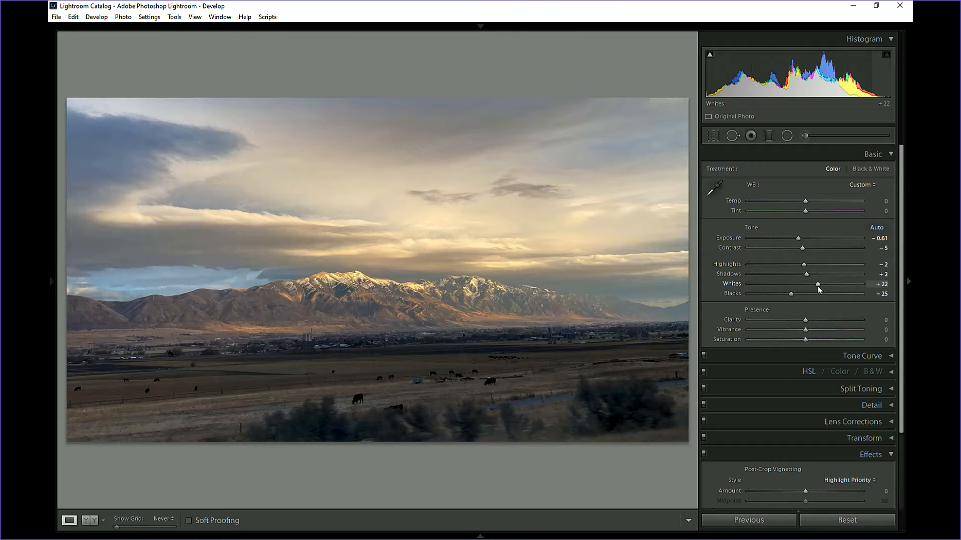
drag(818, 284, 843, 287)
key(alt)
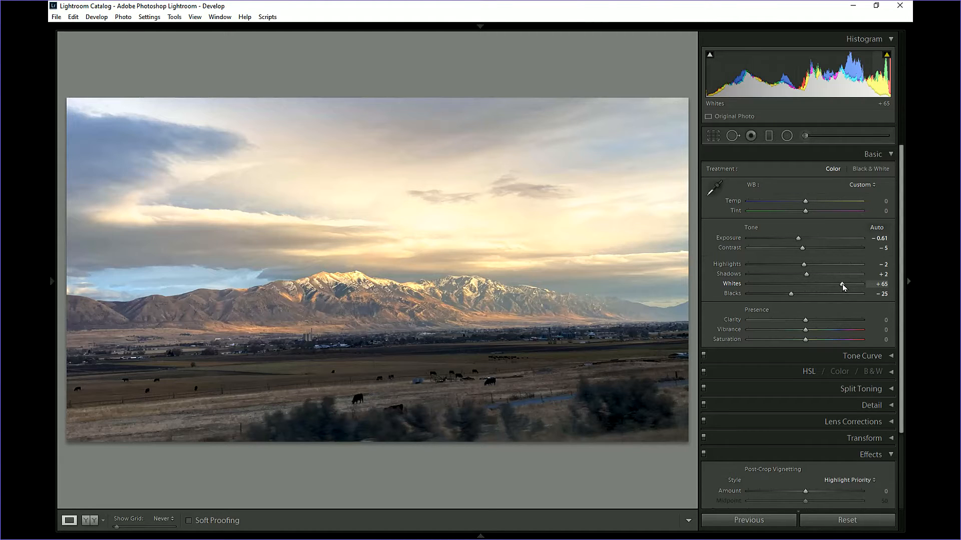
drag(842, 284, 823, 287)
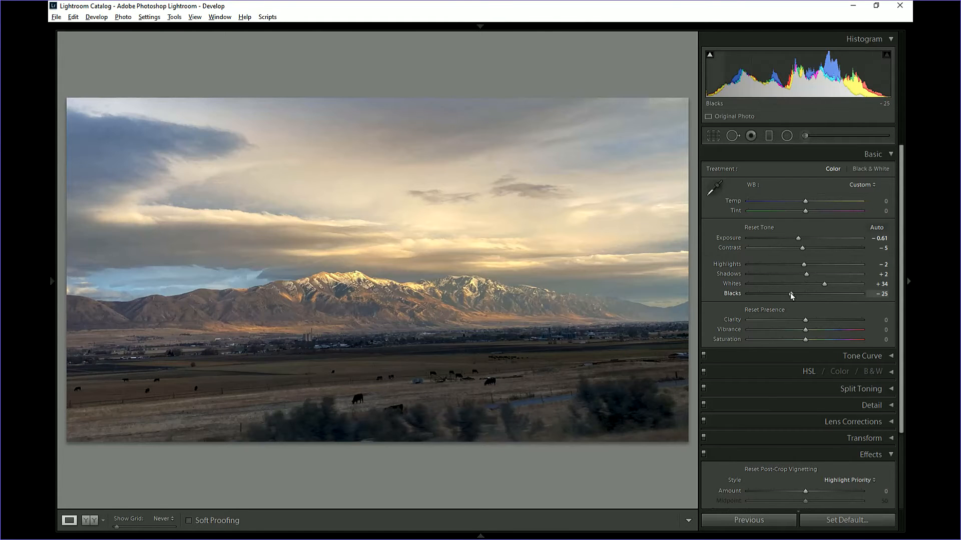
drag(791, 296, 804, 298)
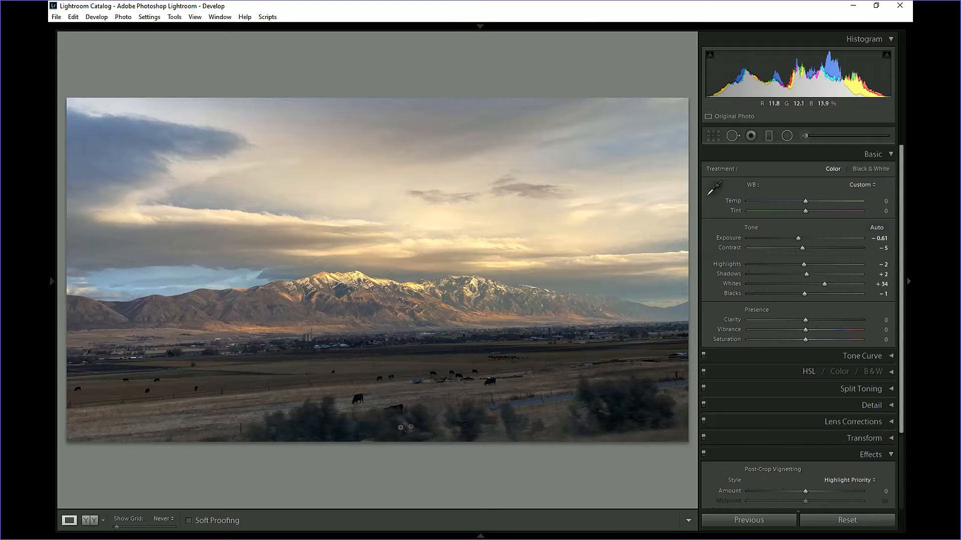
- Add a graduated filter from the photo's lower edge up to the base of the mountains and set its exposure to -0.78
click(769, 136)
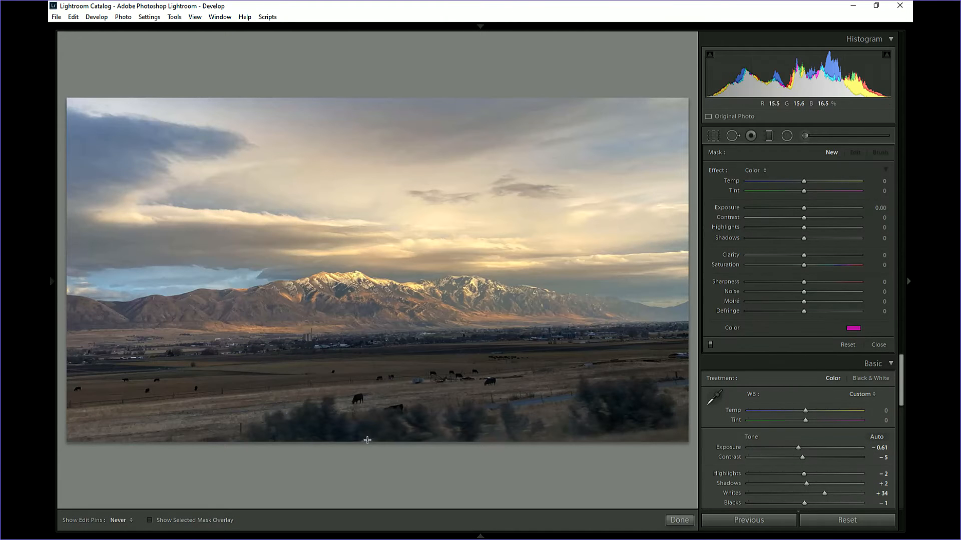
drag(368, 441, 371, 391)
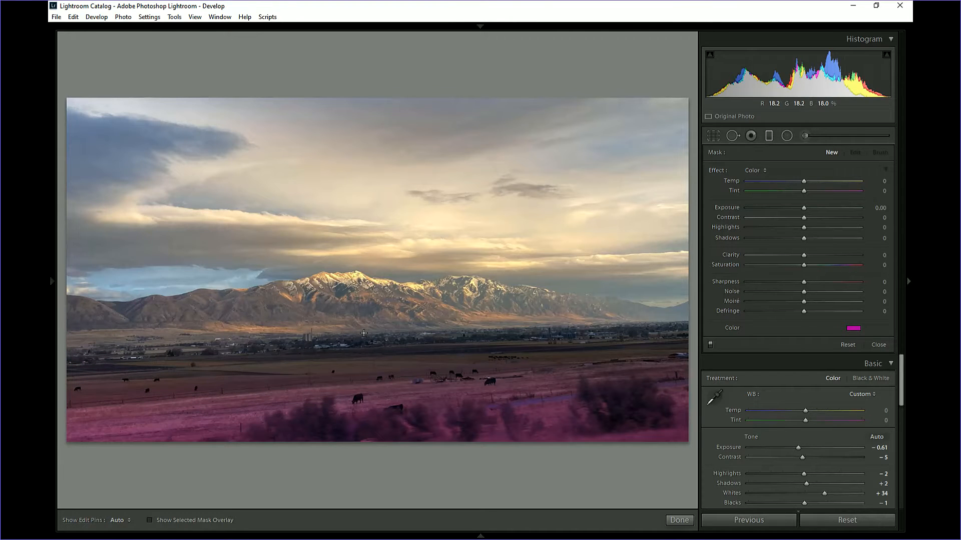
drag(365, 331, 367, 331)
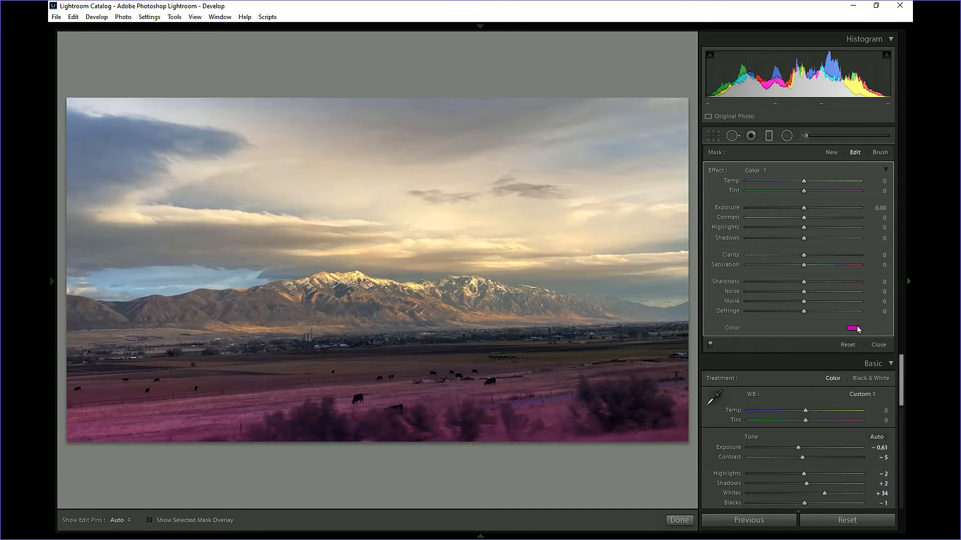
click(755, 172)
click(762, 207)
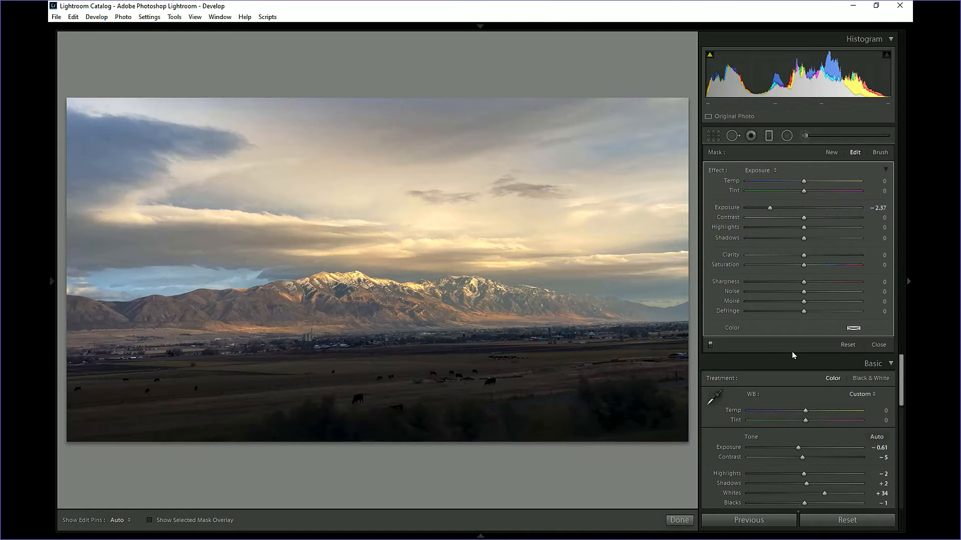
double_click(769, 206)
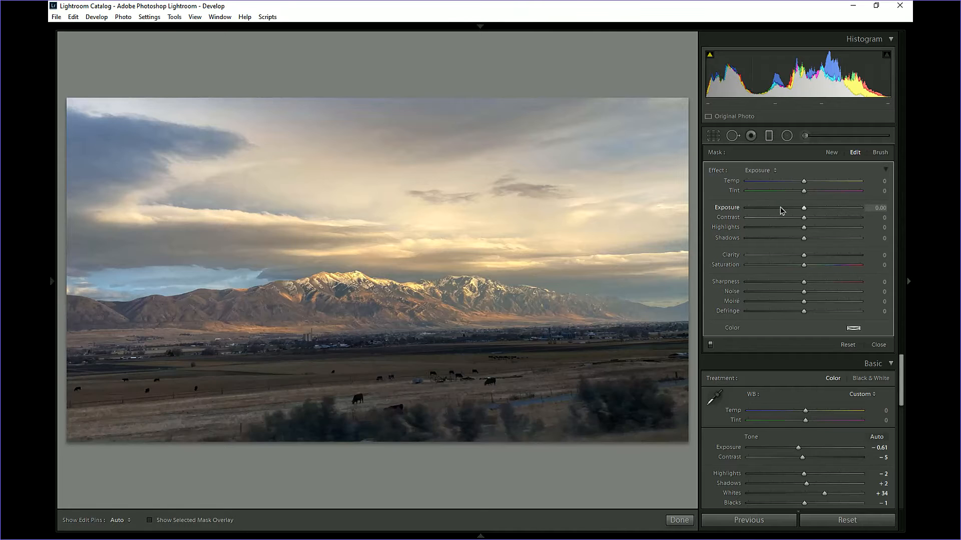
drag(805, 209, 802, 207)
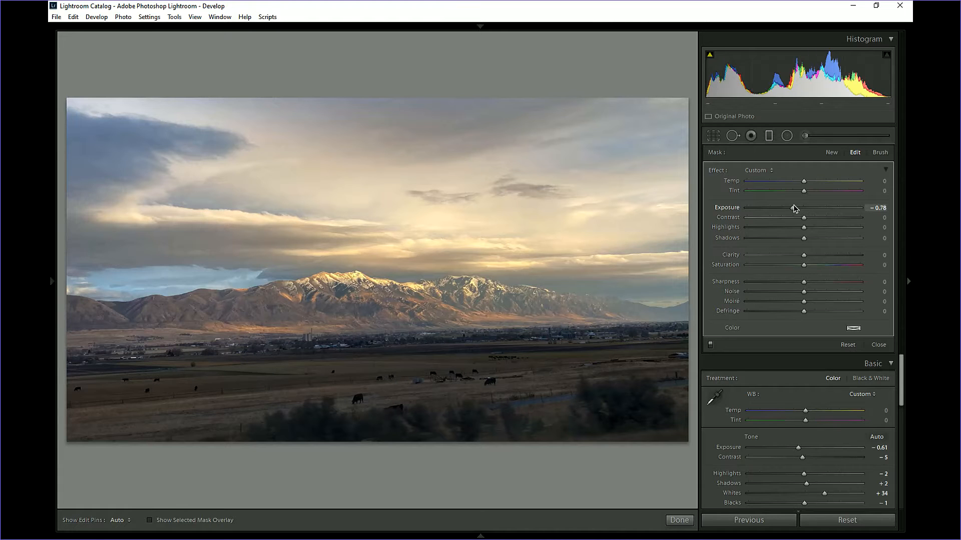
- Add a second, narrow graduated filter tilted along the valley town below the mountains and set its exposure to -0.27
click(831, 152)
click(367, 385)
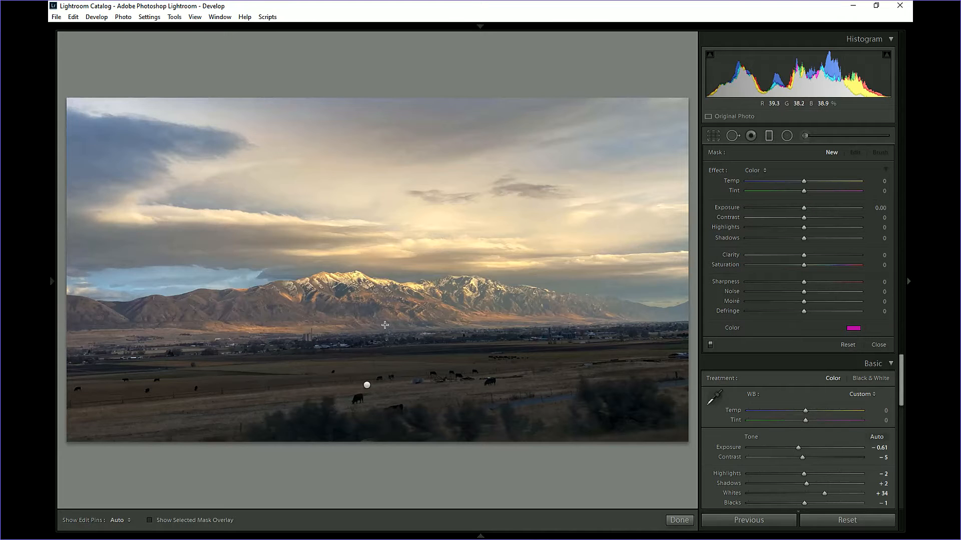
mouse_move(385, 325)
mouse_down()
mouse_move(402, 347)
mouse_move(432, 320)
mouse_move(415, 298)
mouse_move(383, 296)
mouse_move(402, 318)
mouse_move(410, 307)
mouse_move(383, 313)
mouse_move(386, 336)
mouse_up()
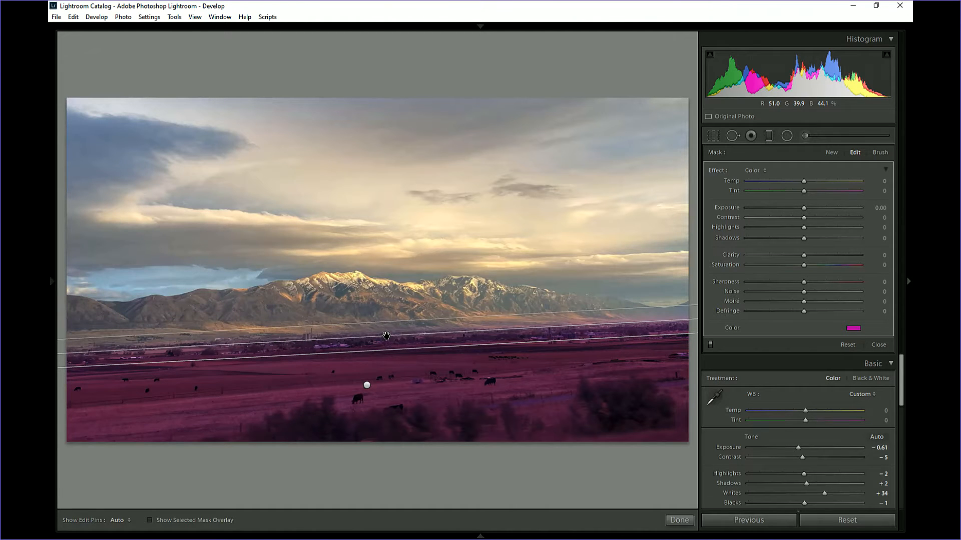
drag(388, 351, 387, 337)
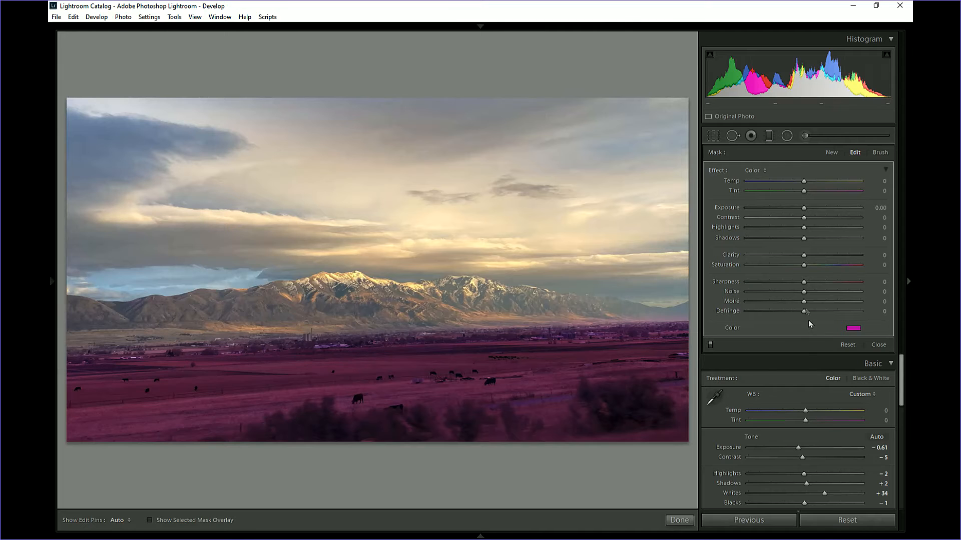
double_click(719, 171)
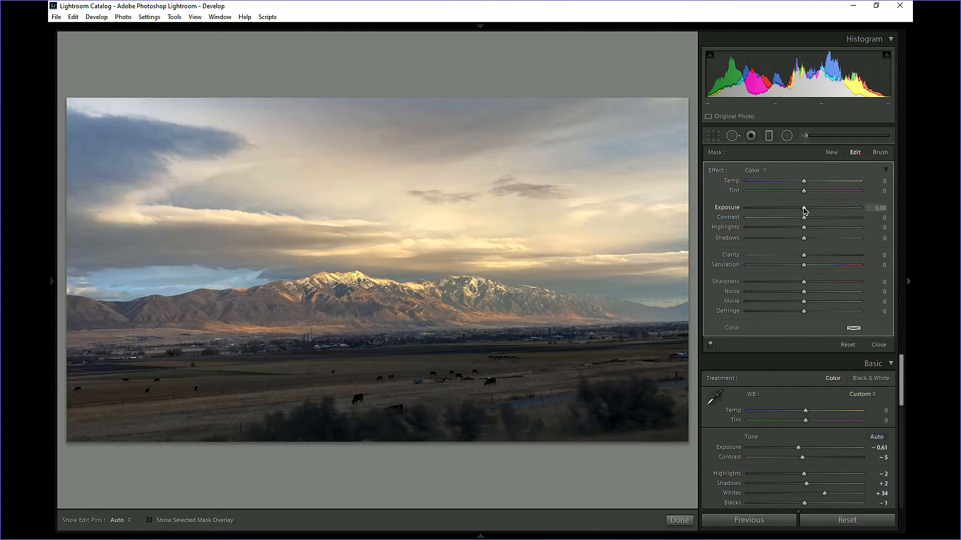
drag(803, 211, 799, 210)
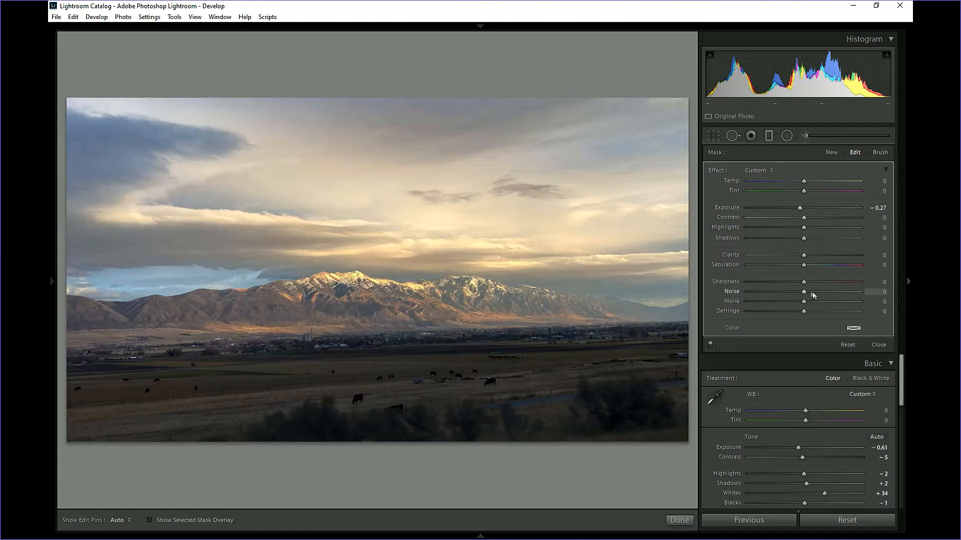
- Set the clarity of the valley graduated filter to 40, hiding the edit pins while judging the effect
drag(803, 255, 833, 258)
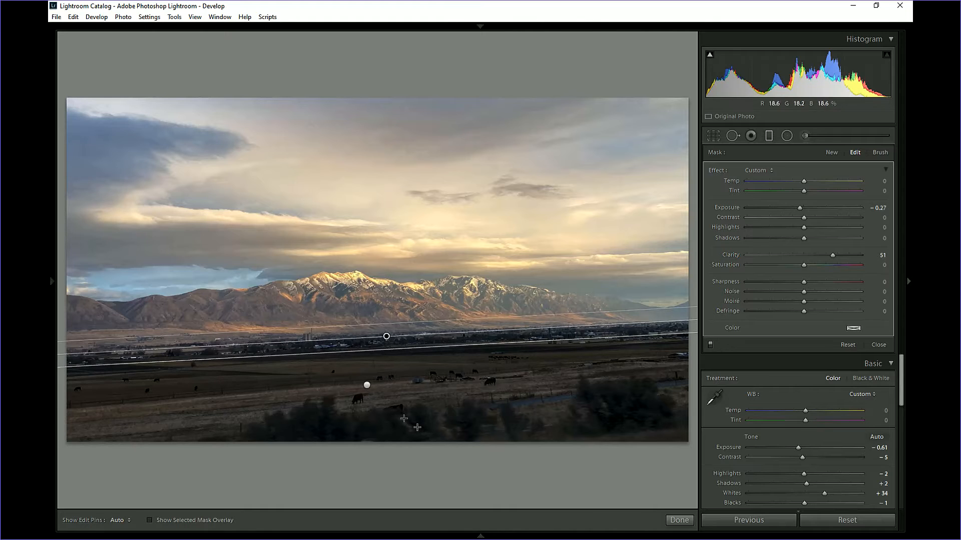
key(h)
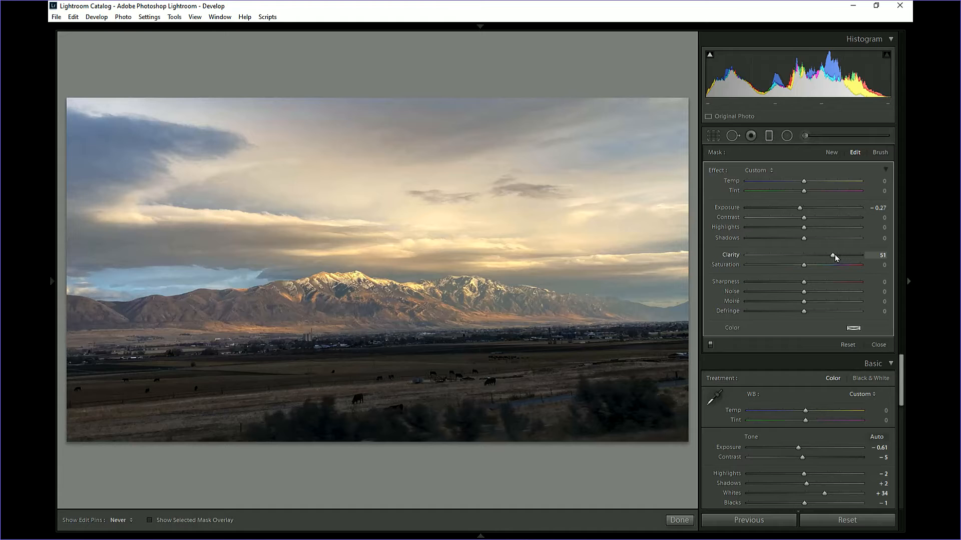
mouse_move(833, 255)
mouse_down()
mouse_move(801, 256)
mouse_move(846, 261)
mouse_move(807, 258)
mouse_move(828, 258)
mouse_up()
key(h)
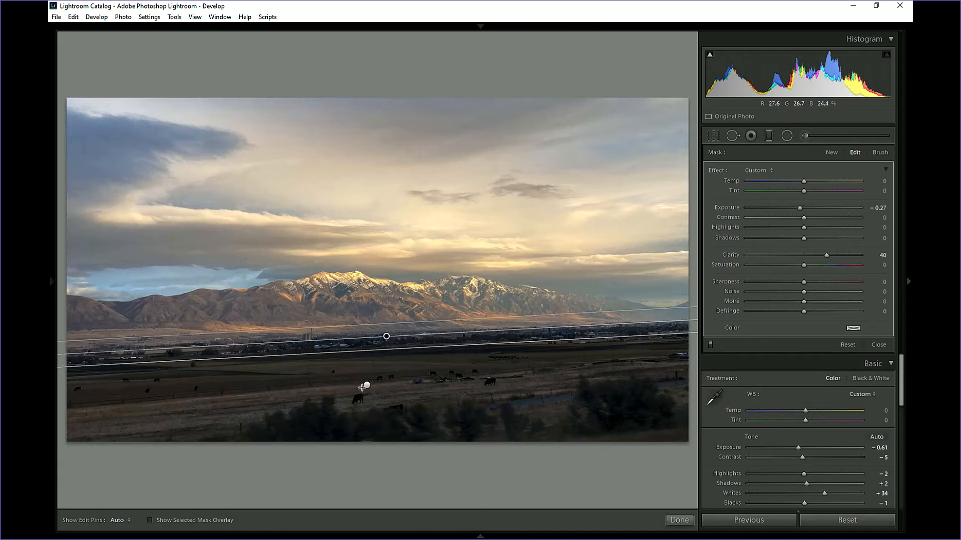
- Set the foreground graduated filter's exposure to -0.92 and lower its upper boundary from the mountain base to the fields
click(362, 386)
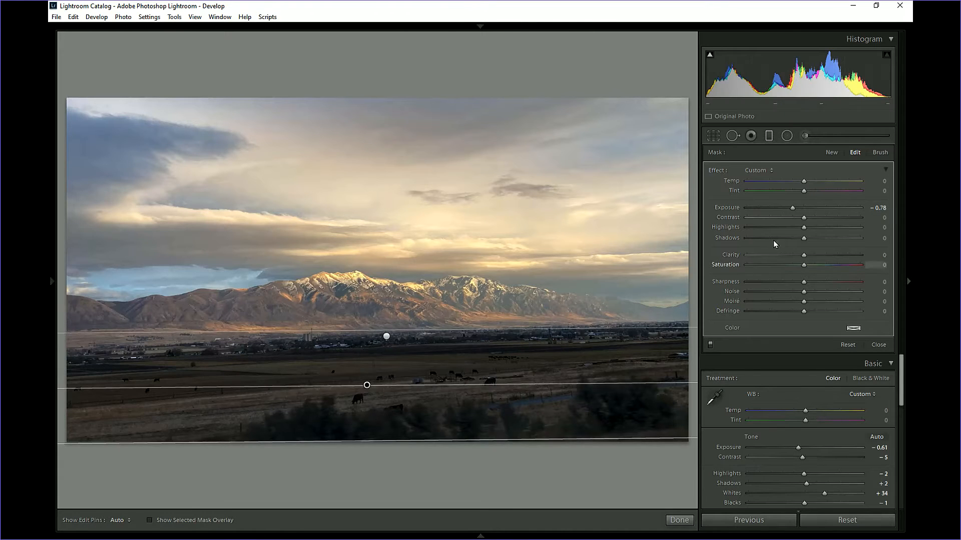
drag(793, 211, 791, 212)
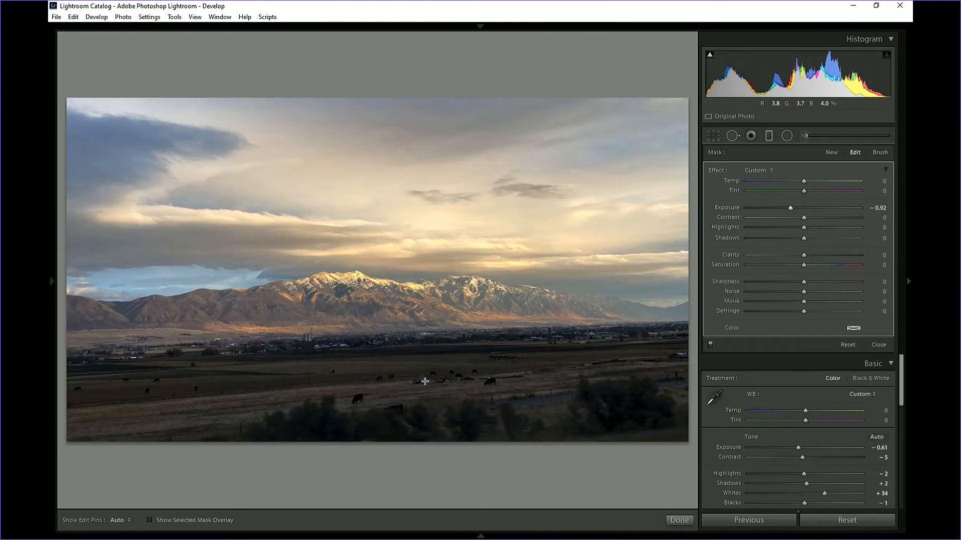
drag(395, 330, 386, 354)
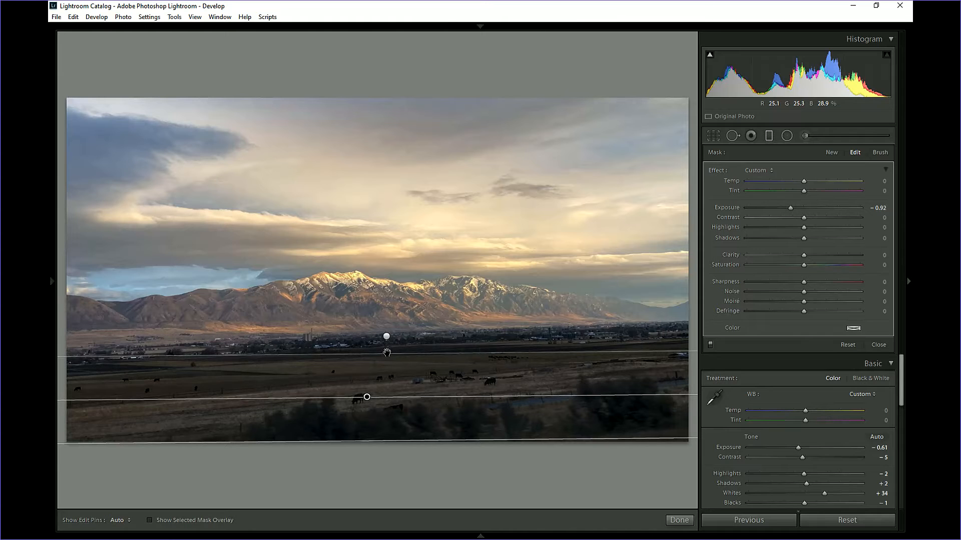
click(679, 520)
- Reopen the valley graduated filter and warm it by setting its temperature to 10
mouse_move(646, 534)
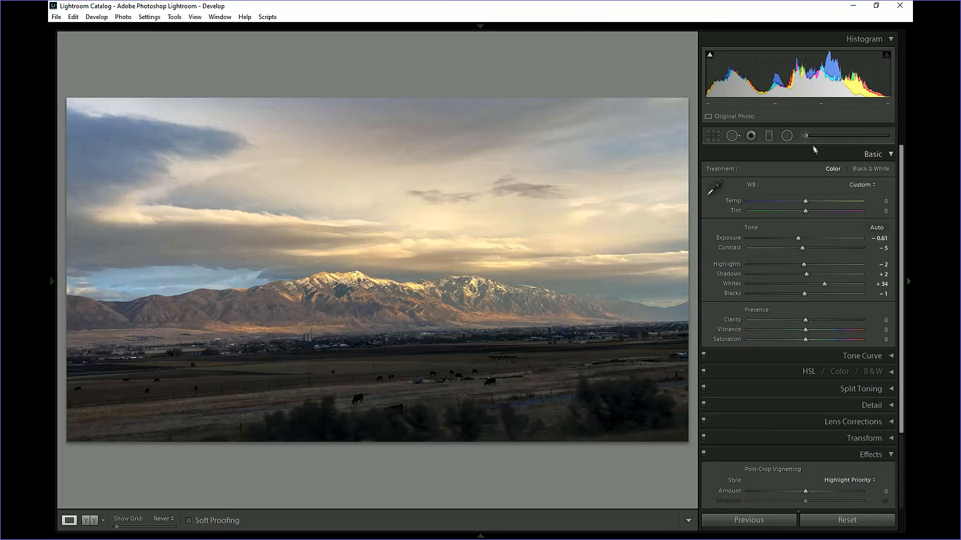
click(768, 135)
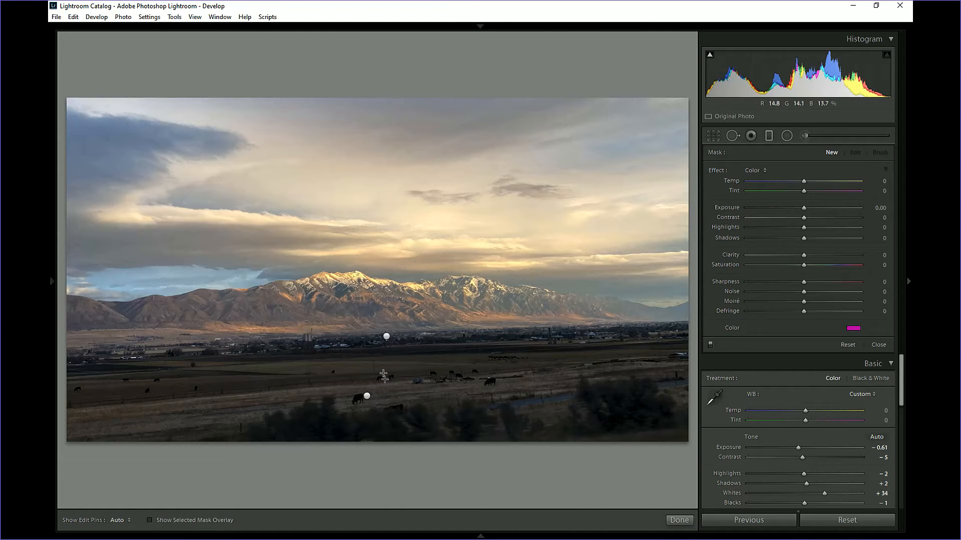
click(386, 336)
key(h)
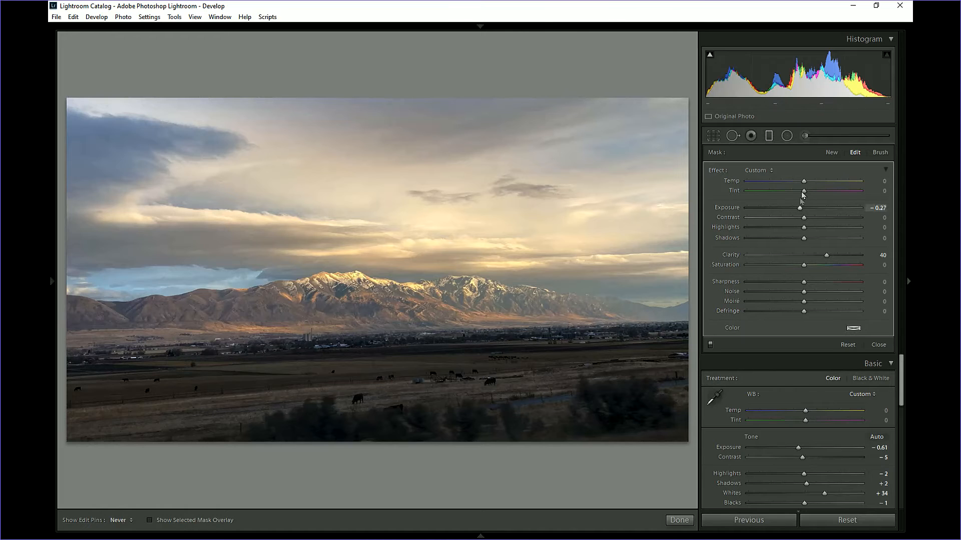
mouse_move(807, 183)
mouse_down()
mouse_move(851, 183)
mouse_move(810, 187)
mouse_up()
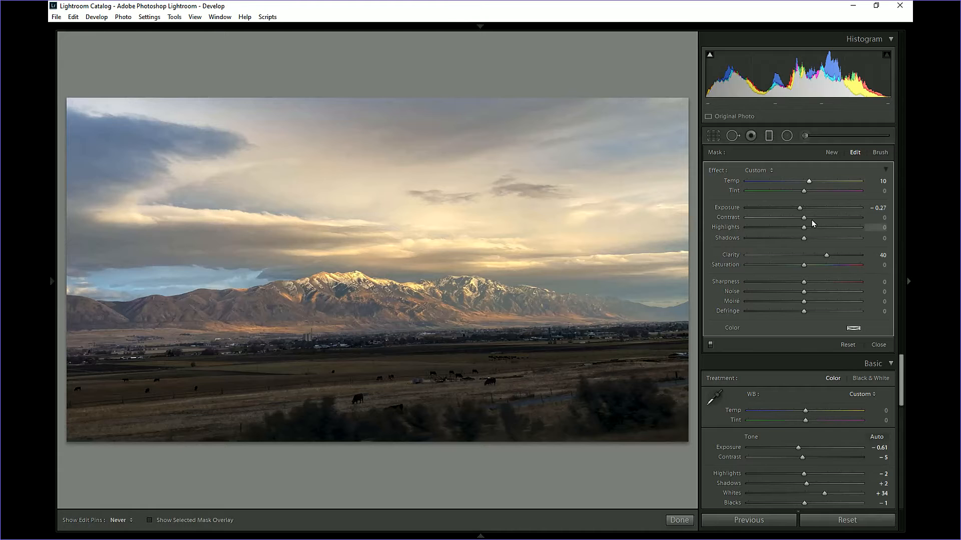
click(877, 345)
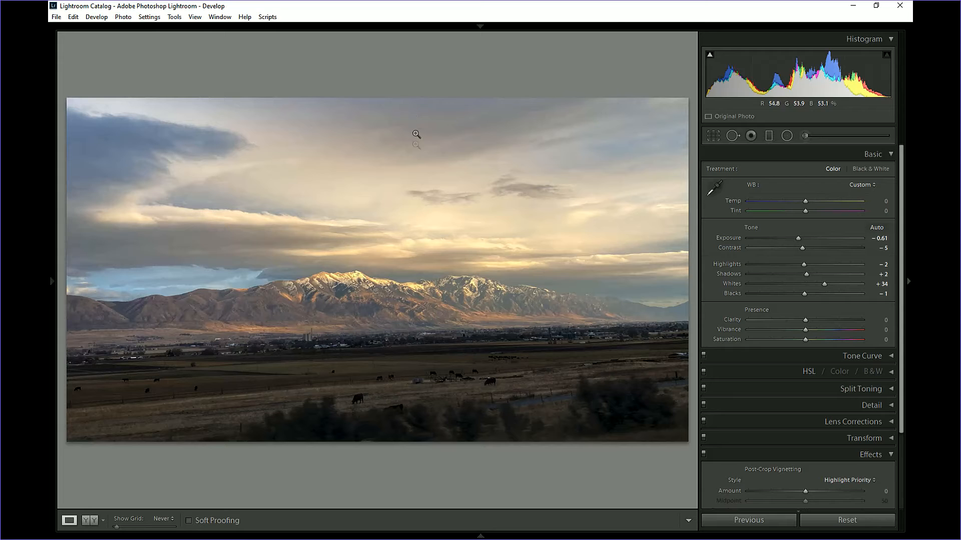
- Add a magenta-tinted graduated filter over the sky and extend its lower boundary down to just above the mountain peaks
click(770, 136)
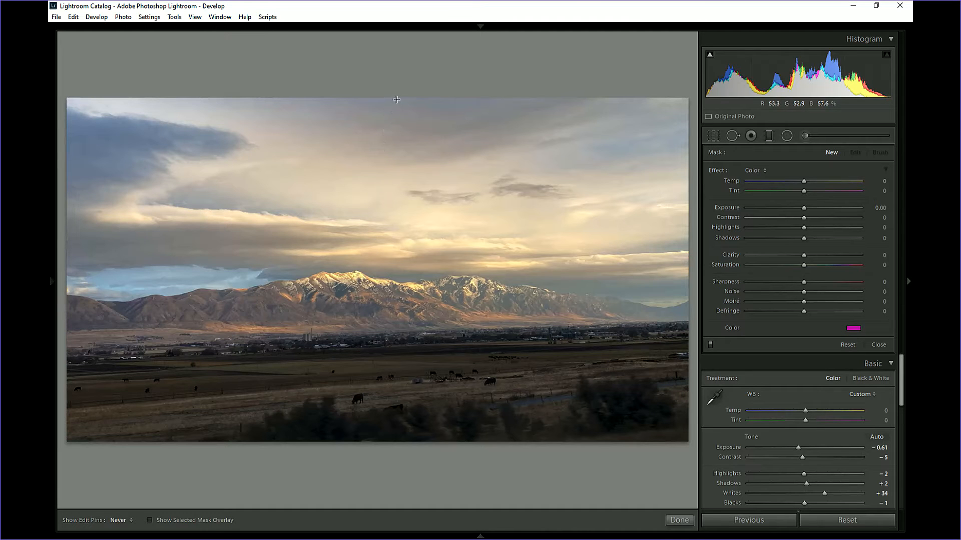
drag(392, 118, 388, 246)
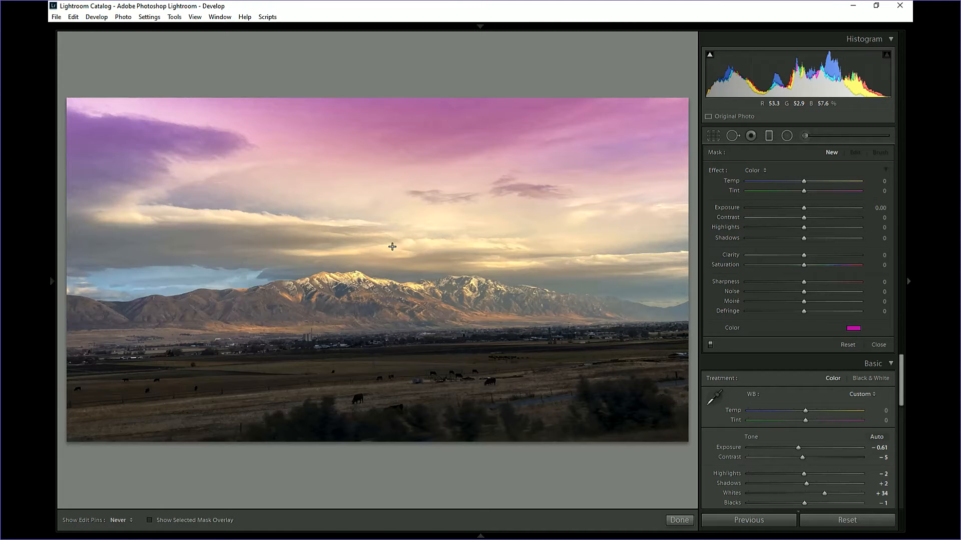
key(h)
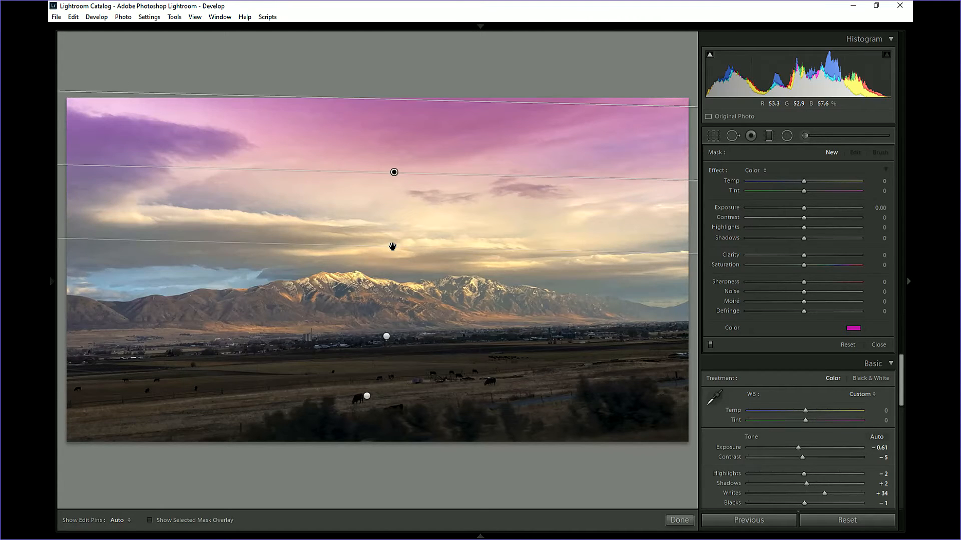
drag(402, 249, 397, 279)
key(h)
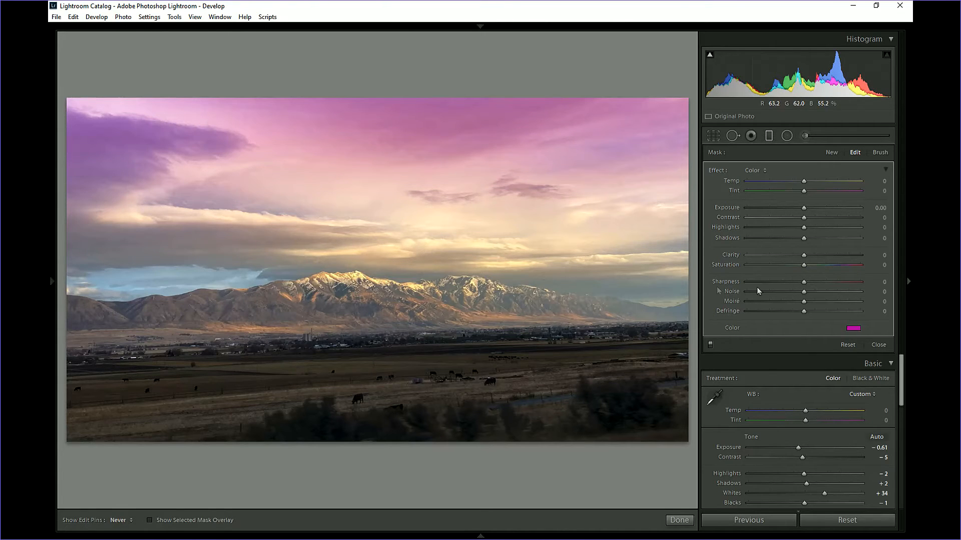
- Soften the sky filter's tint to a pale pink with hue 305 and saturation 20
mouse_move(806, 269)
mouse_down()
mouse_move(767, 269)
mouse_move(806, 270)
mouse_up()
click(852, 330)
drag(802, 324, 800, 357)
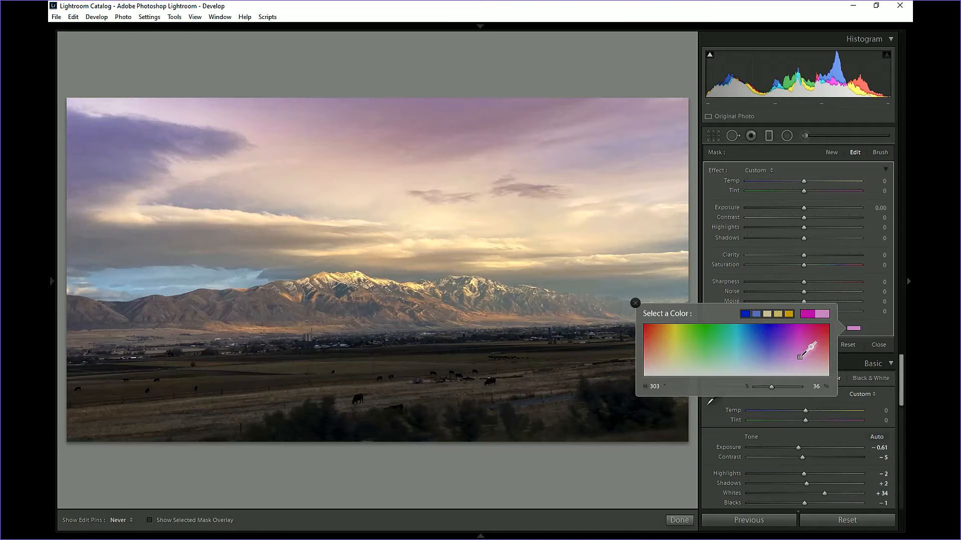
drag(800, 358, 801, 364)
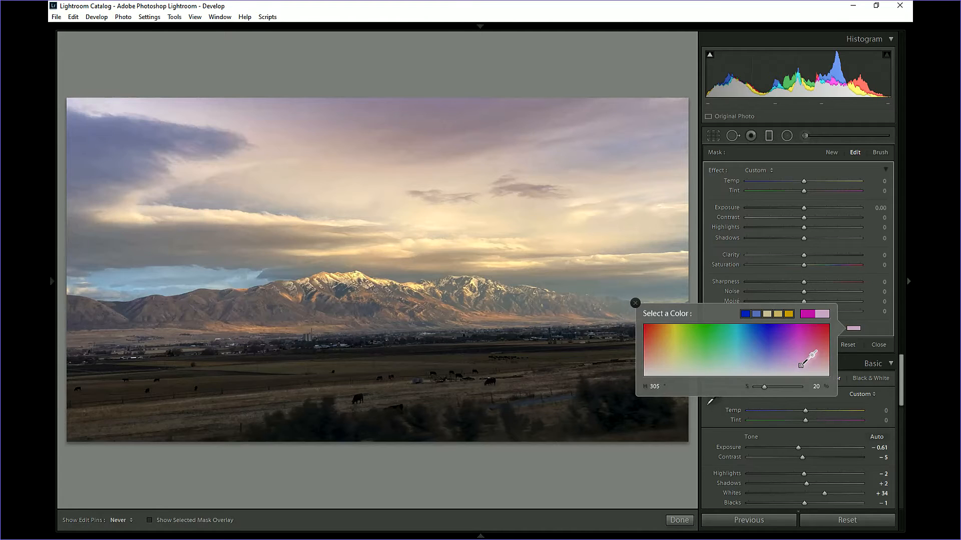
drag(800, 366, 800, 366)
click(636, 303)
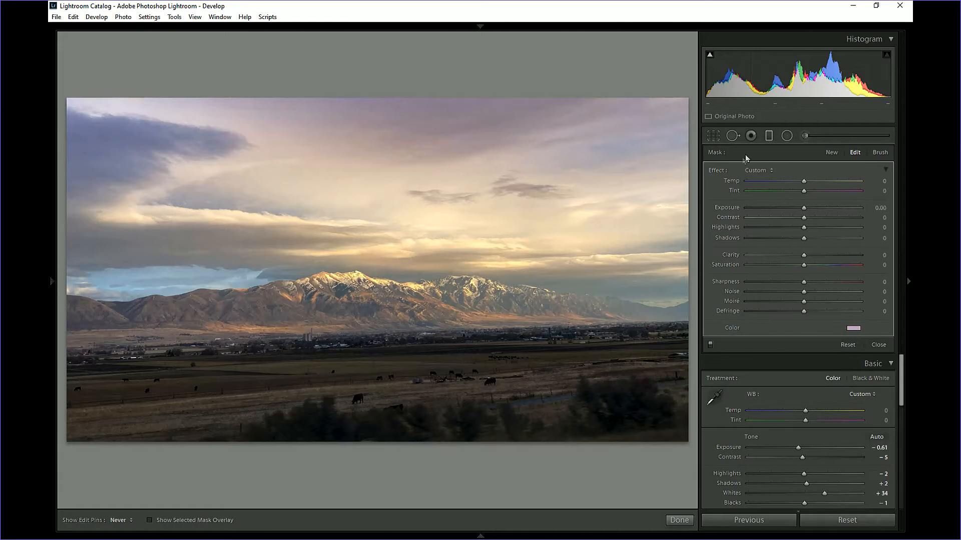
- Compare the photo with and without the graduated filters, and finish editing them
click(710, 344)
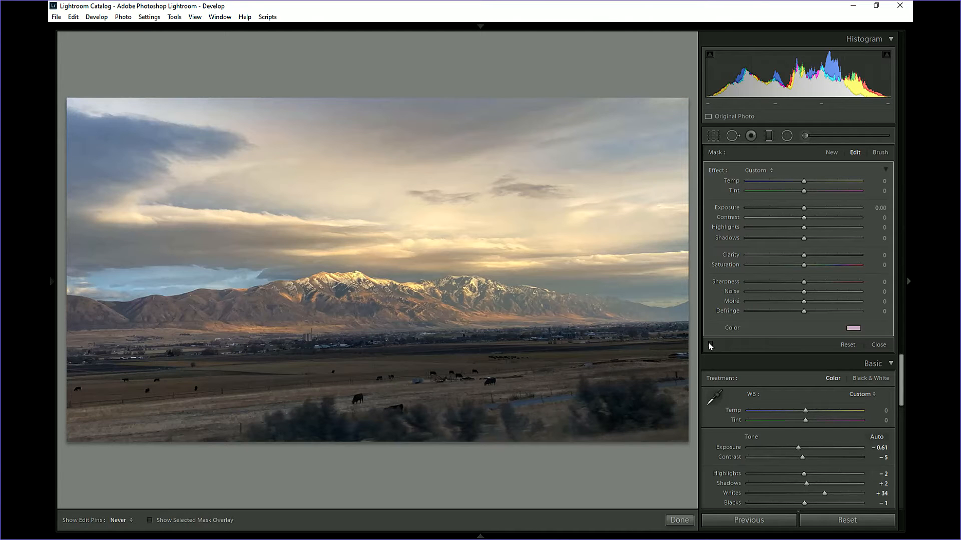
click(710, 345)
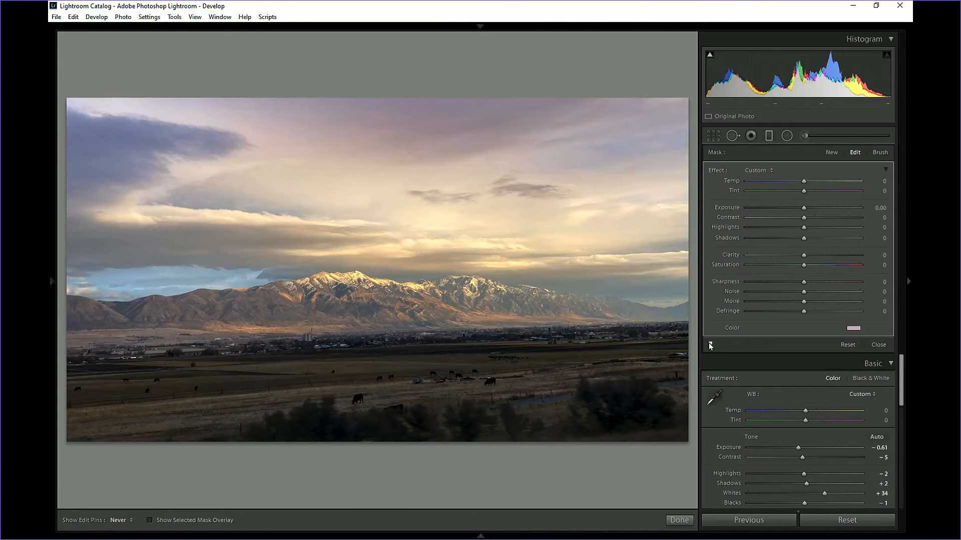
click(709, 345)
click(710, 344)
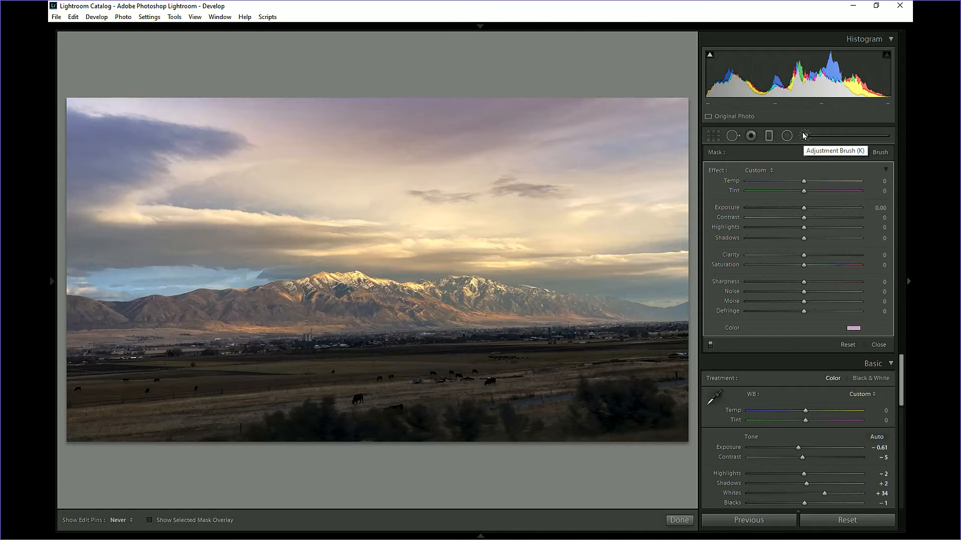
click(878, 345)
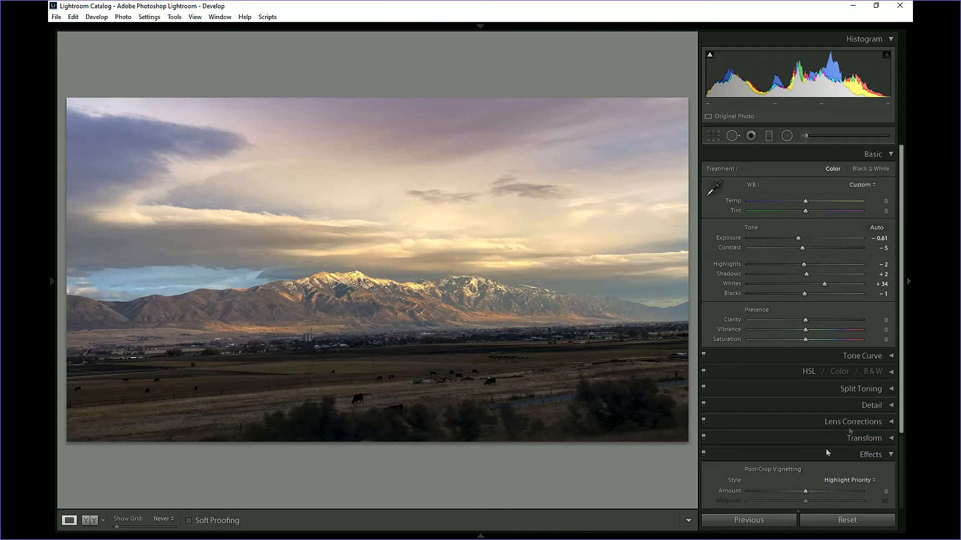
- Add a post-crop vignette with amount -15, midpoint 22 and feather 78
scroll(806, 491, down, 3)
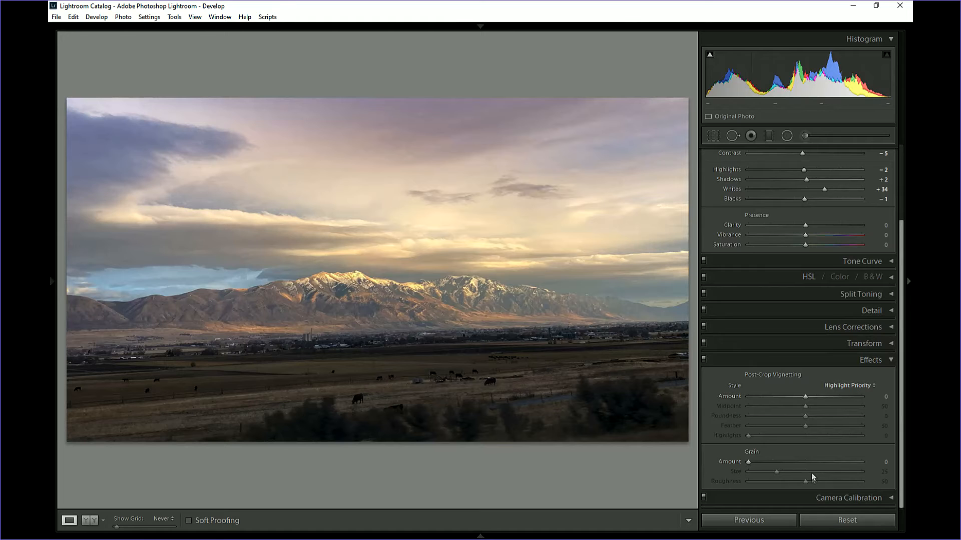
drag(805, 399, 750, 402)
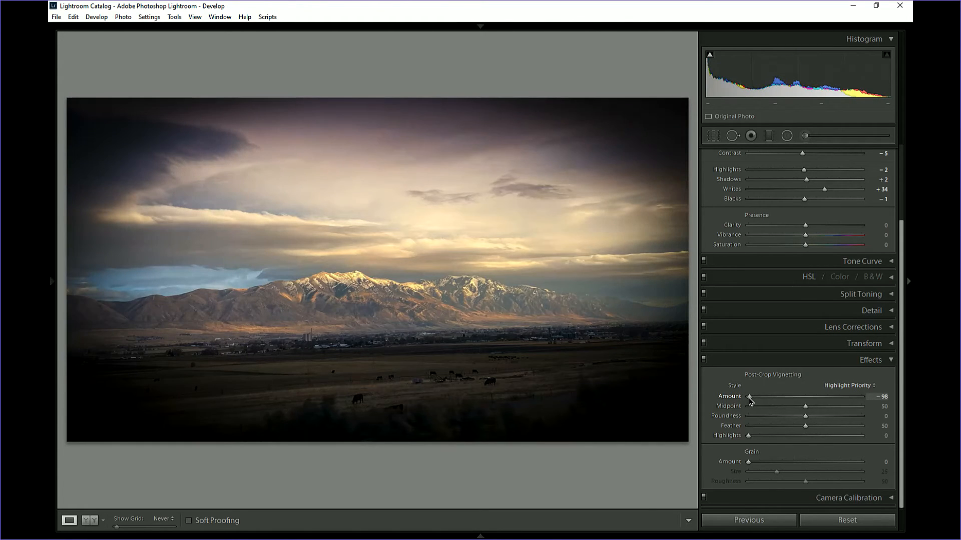
drag(749, 401, 797, 398)
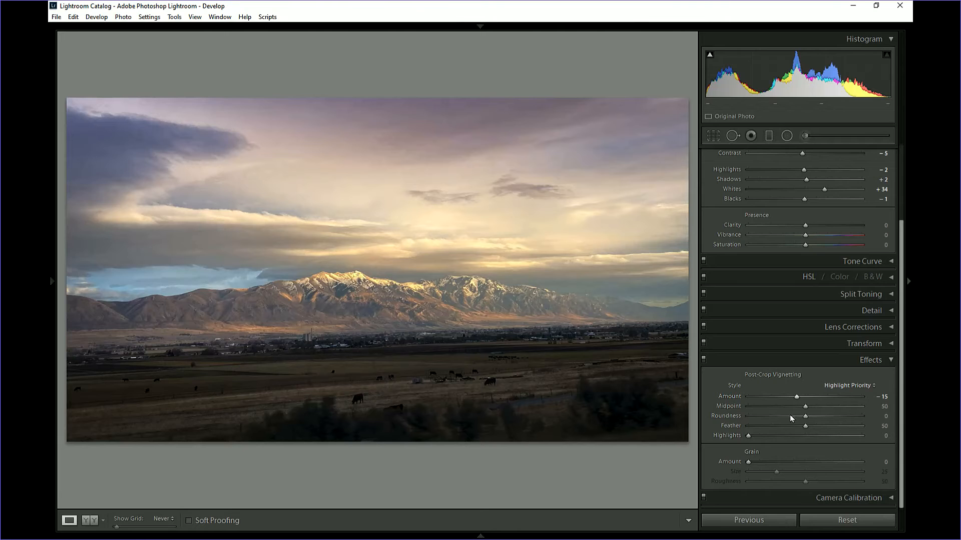
click(773, 405)
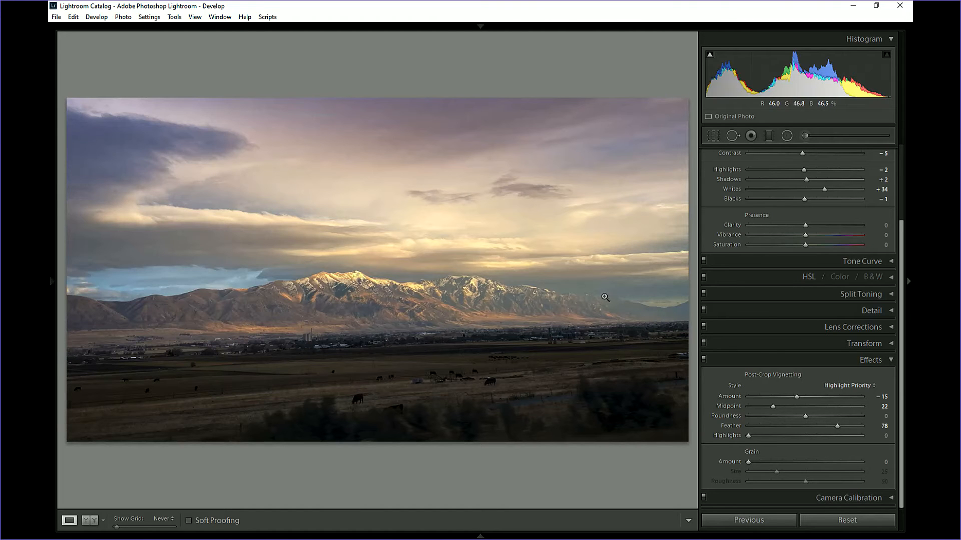
click(891, 361)
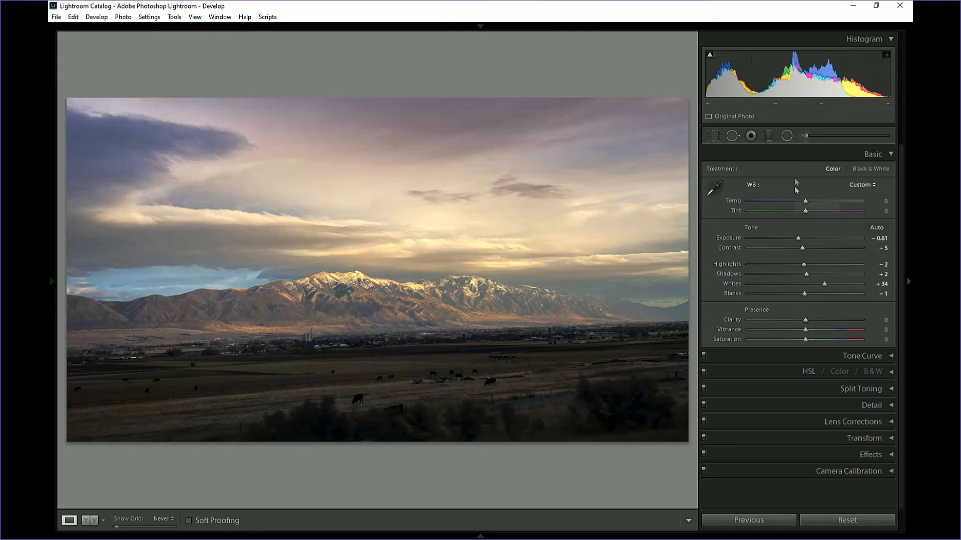
- Set up an adjustment brush with the Exposure effect at -4.00 and a brush size of 15
click(805, 136)
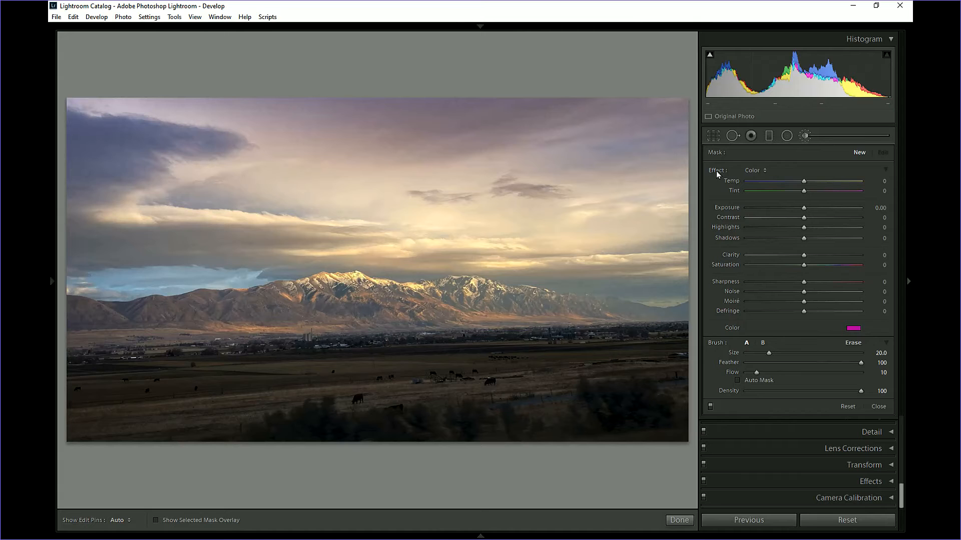
click(755, 170)
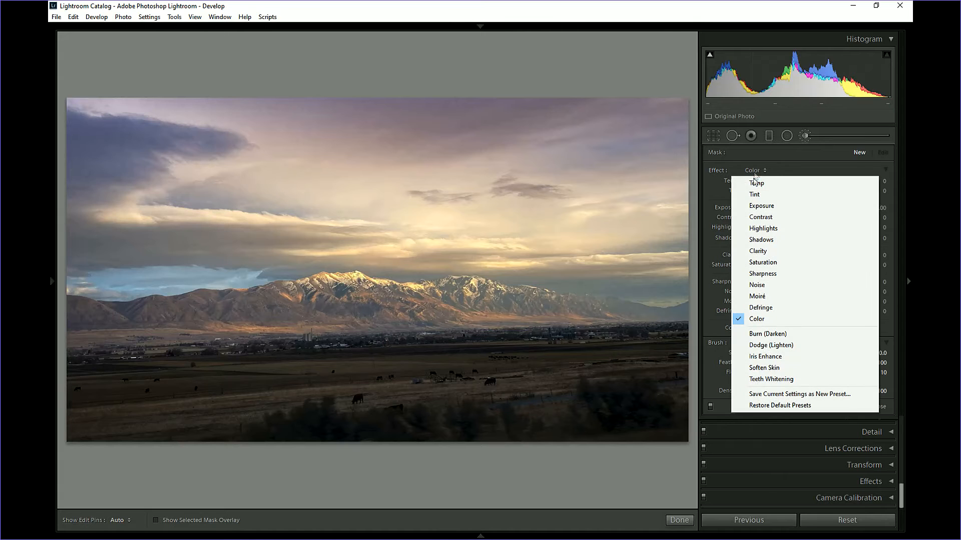
click(760, 206)
drag(769, 209, 774, 211)
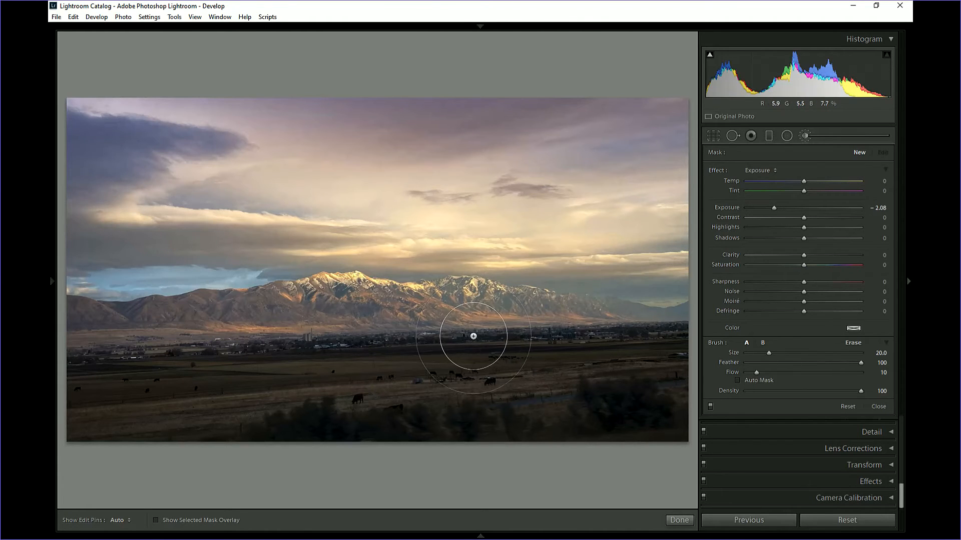
scroll(468, 335, down, 5)
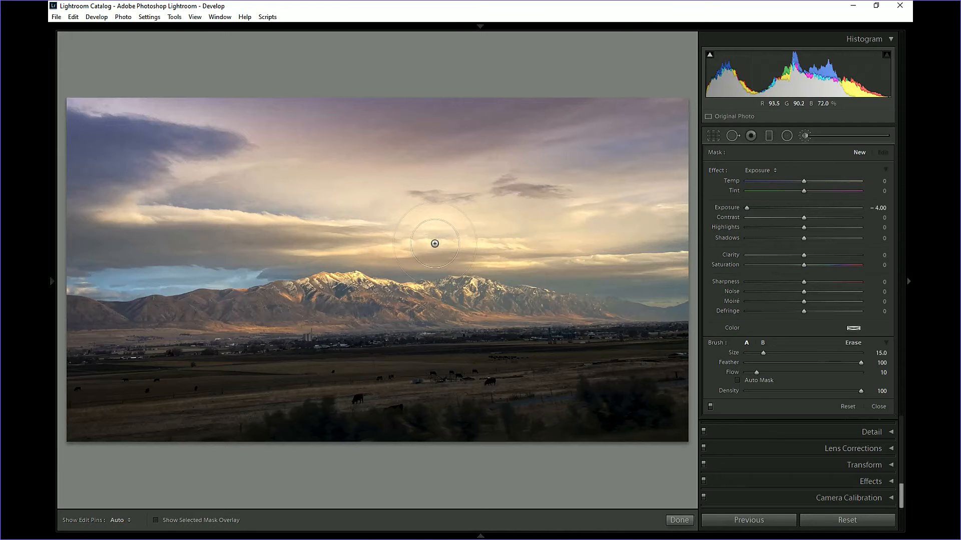
- Try darkening strokes across the sky, mountains and fields, raising the flow to 100, and delete the trial mask
key(h)
mouse_move(339, 309)
mouse_down()
mouse_move(414, 360)
mouse_move(483, 353)
mouse_up()
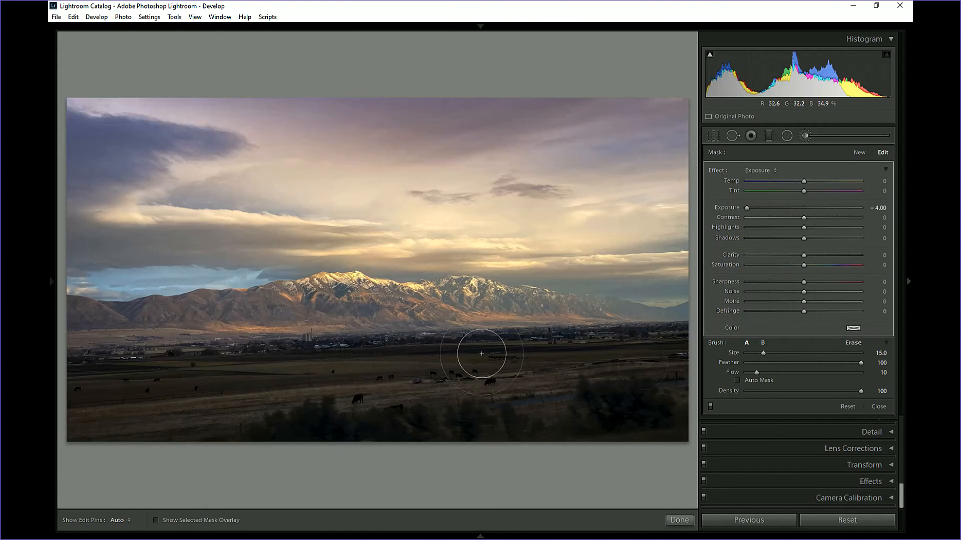
key(h)
mouse_move(488, 200)
mouse_down()
mouse_move(359, 205)
mouse_move(333, 213)
mouse_move(308, 238)
mouse_move(285, 312)
mouse_move(303, 387)
mouse_up()
mouse_move(402, 374)
mouse_down()
mouse_move(488, 362)
mouse_move(540, 323)
mouse_move(578, 241)
mouse_move(582, 164)
mouse_move(514, 134)
mouse_move(328, 136)
mouse_up()
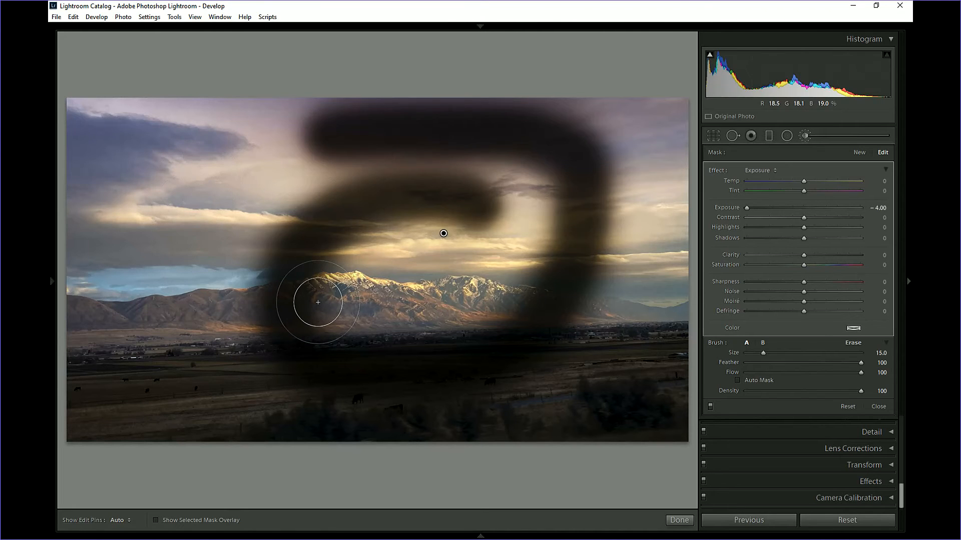
key(Delete)
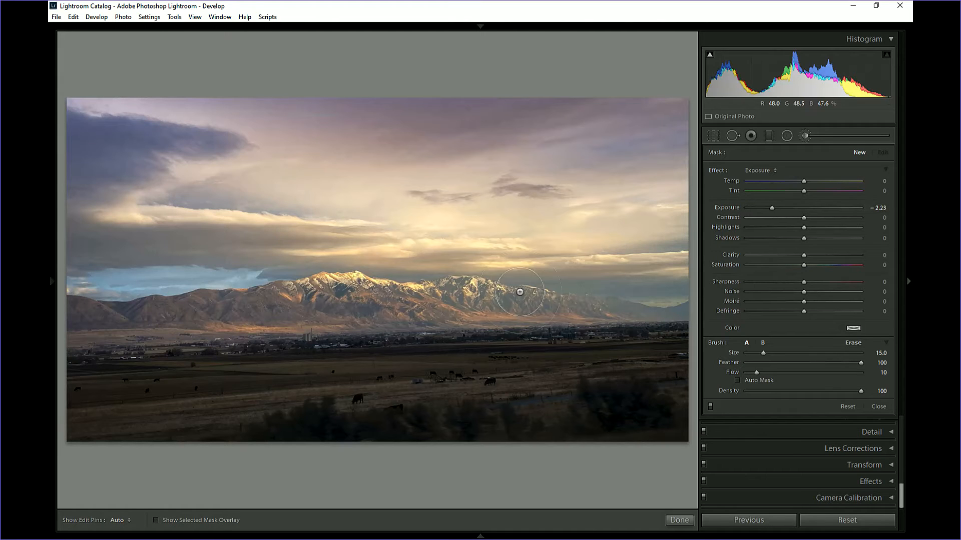
- Burn the distant hills at the photo's right edge at exposure -2.23 and flow 10, reducing the brush size from 18 to 8
scroll(532, 300, down, 4)
scroll(615, 327, up, 5)
key(h)
click(682, 316)
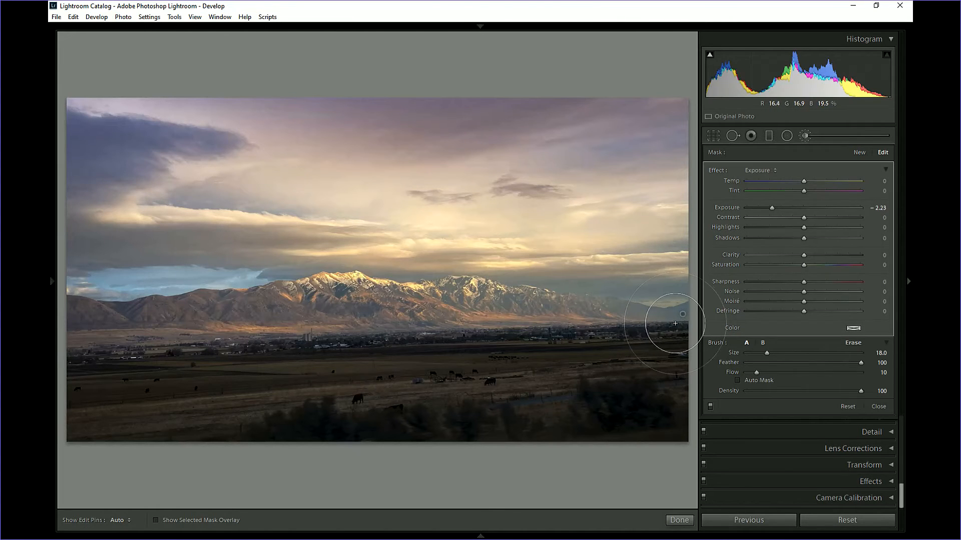
drag(674, 317, 663, 318)
scroll(675, 316, down, 12)
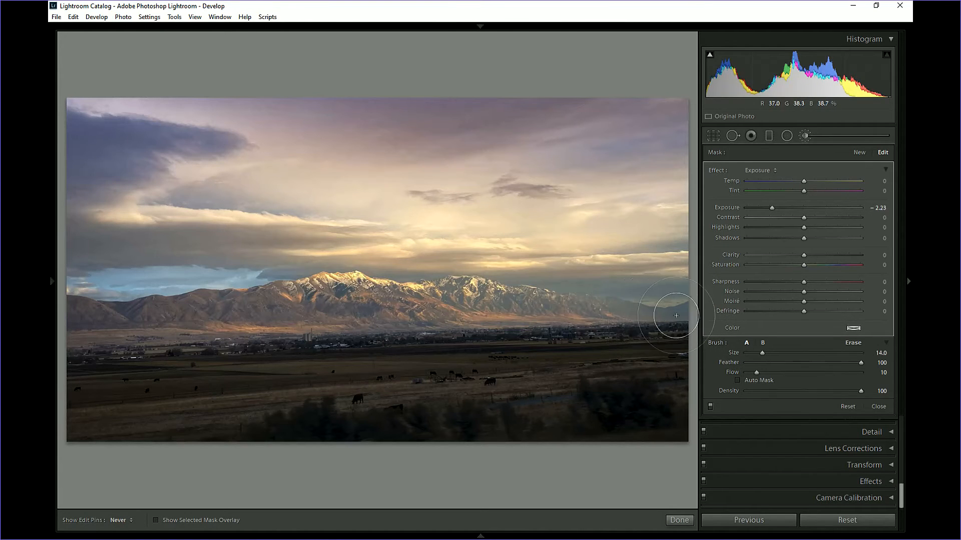
scroll(678, 313, up, 2)
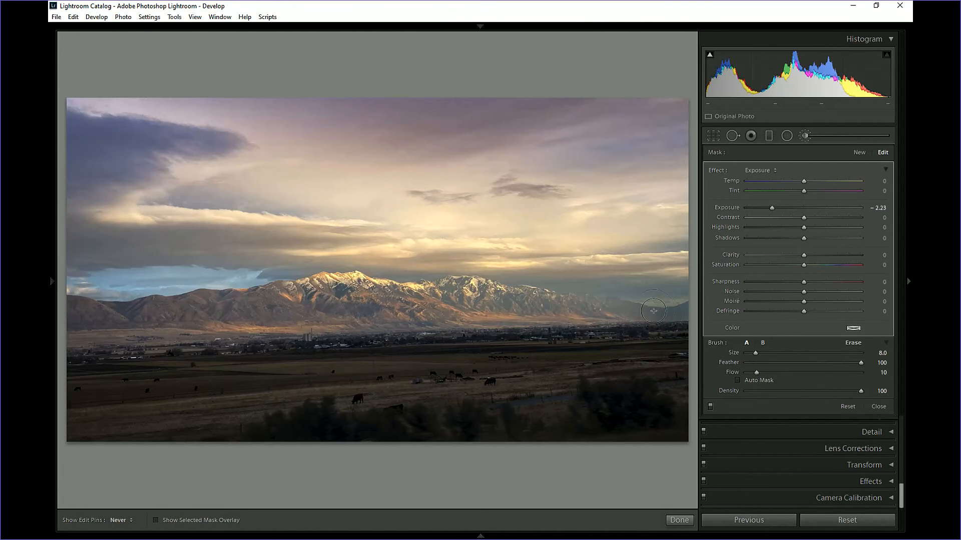
- Darken the left end of the mountains and the small dark clouds, varying the brush size between 20 and 6
scroll(171, 323, up, 12)
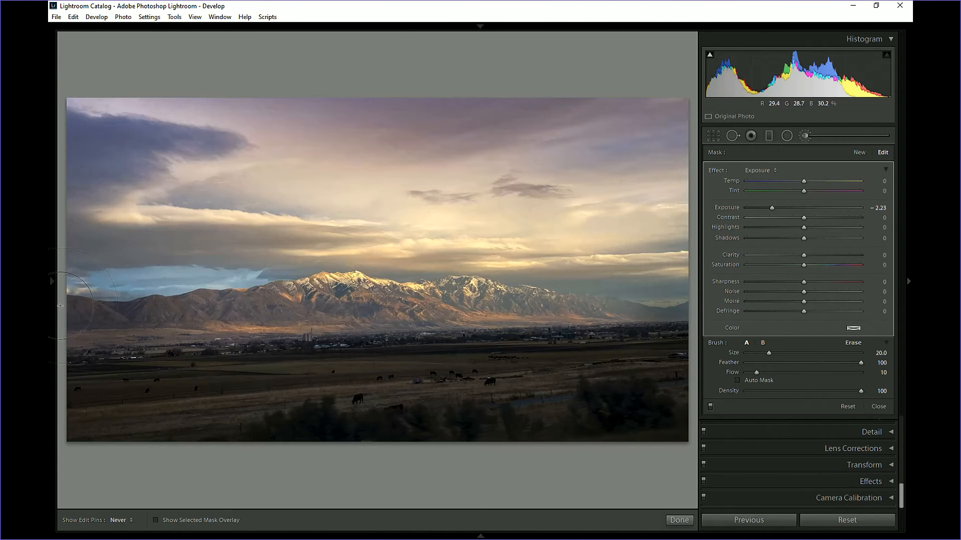
scroll(171, 250, down, 7)
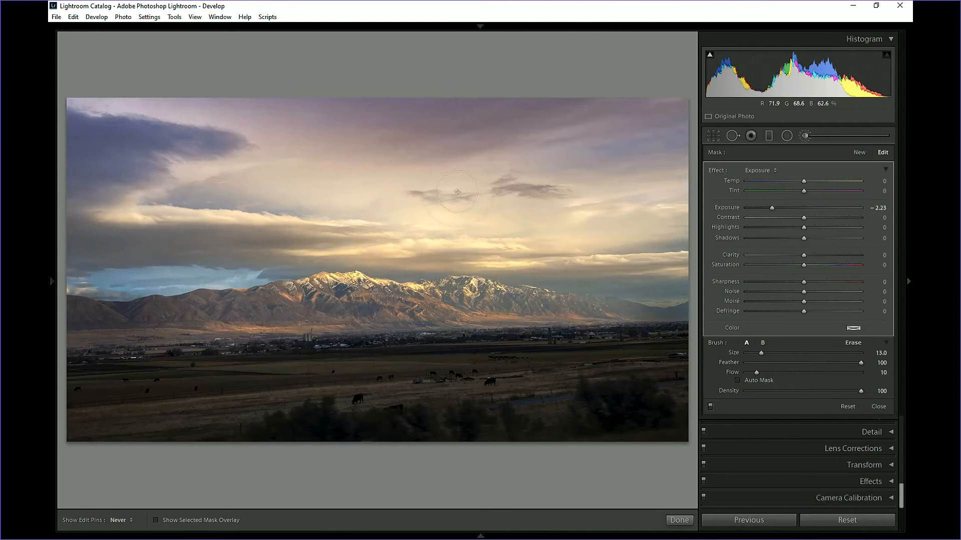
scroll(455, 195, down, 3)
mouse_move(510, 189)
mouse_down()
mouse_move(555, 194)
mouse_move(494, 181)
mouse_move(558, 190)
mouse_move(574, 209)
mouse_up()
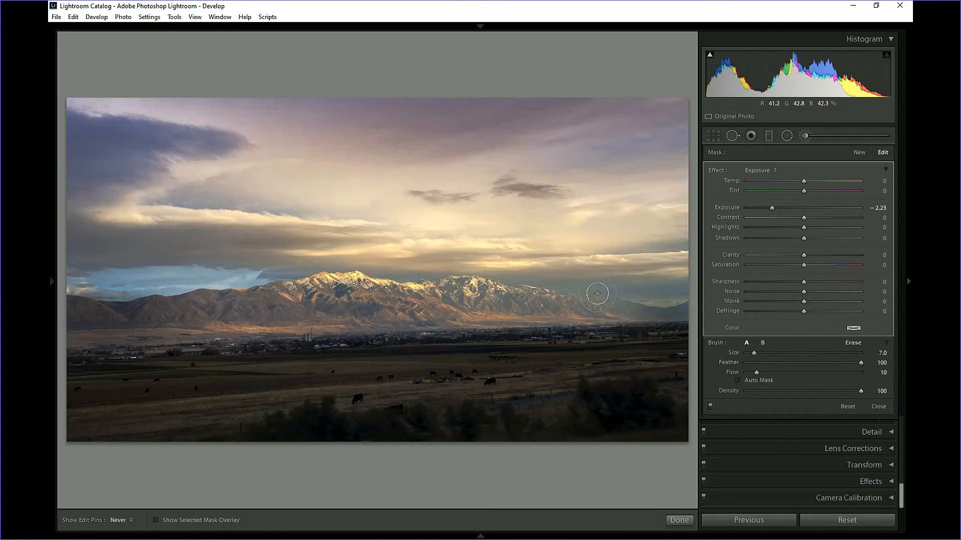
scroll(523, 315, down, 1)
scroll(382, 296, down, 2)
scroll(372, 312, up, 3)
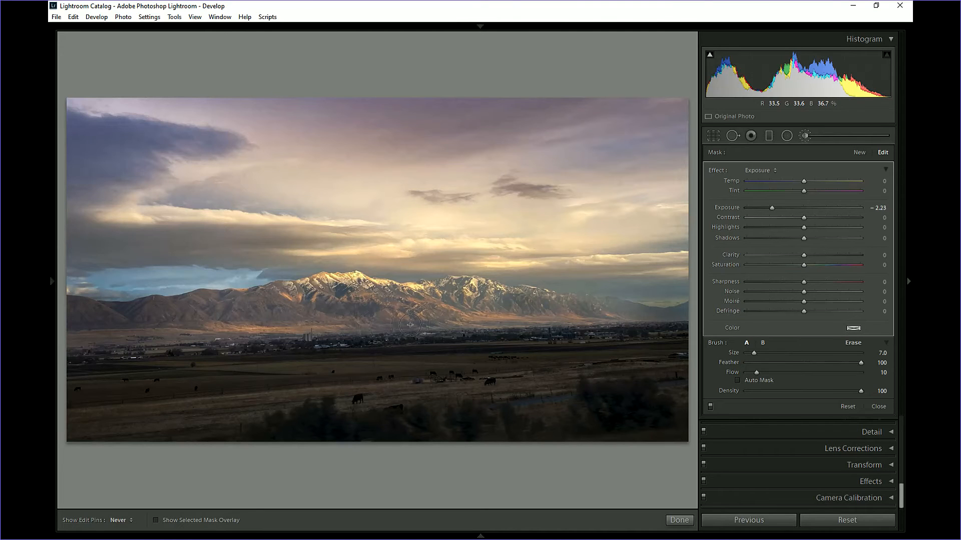
key([)
- Try lightening strokes on a new brush mask at exposure 4.00, flow 100 and size 11, and delete the mask
click(858, 153)
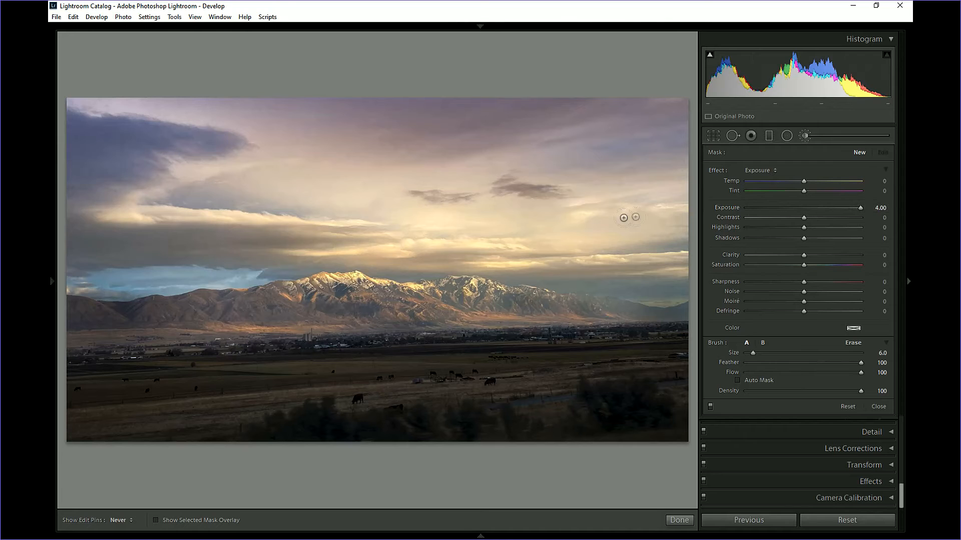
scroll(539, 227, up, 5)
click(542, 227)
mouse_move(523, 210)
mouse_down()
mouse_move(430, 207)
mouse_move(460, 260)
mouse_move(353, 179)
mouse_move(234, 242)
mouse_move(250, 217)
mouse_move(202, 259)
mouse_move(369, 363)
mouse_move(547, 311)
mouse_move(494, 340)
mouse_move(423, 404)
mouse_move(212, 370)
mouse_up()
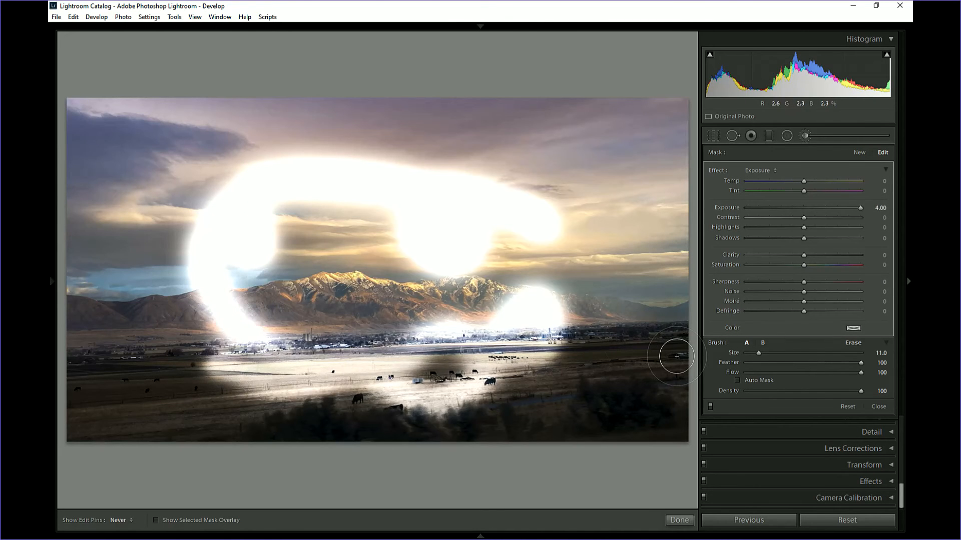
key(Delete)
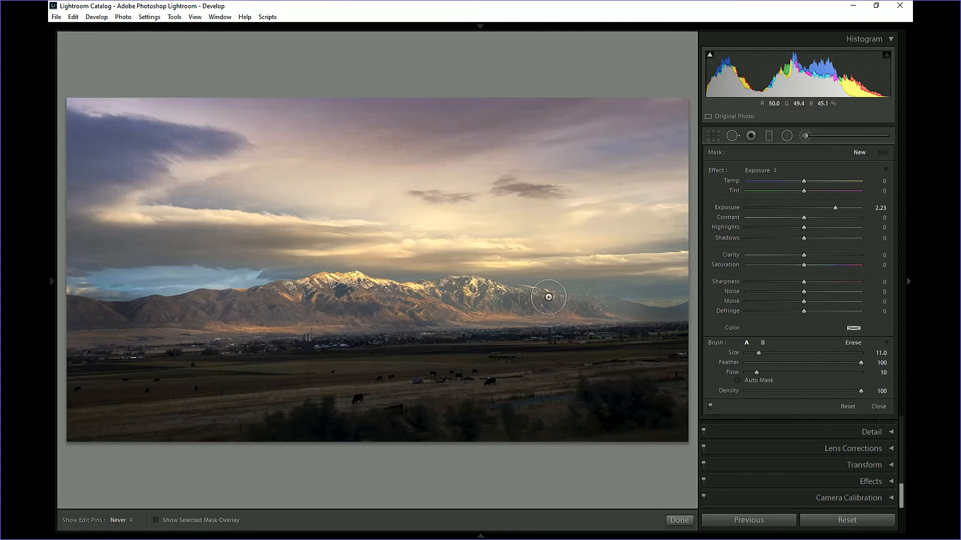
- Dodge the mountain slopes and foothills on a new brush mask at exposure 2.23 and flow 10, varying the brush size between 9 and 11
scroll(496, 310, down, 3)
scroll(496, 310, down, 2)
drag(513, 315, 322, 328)
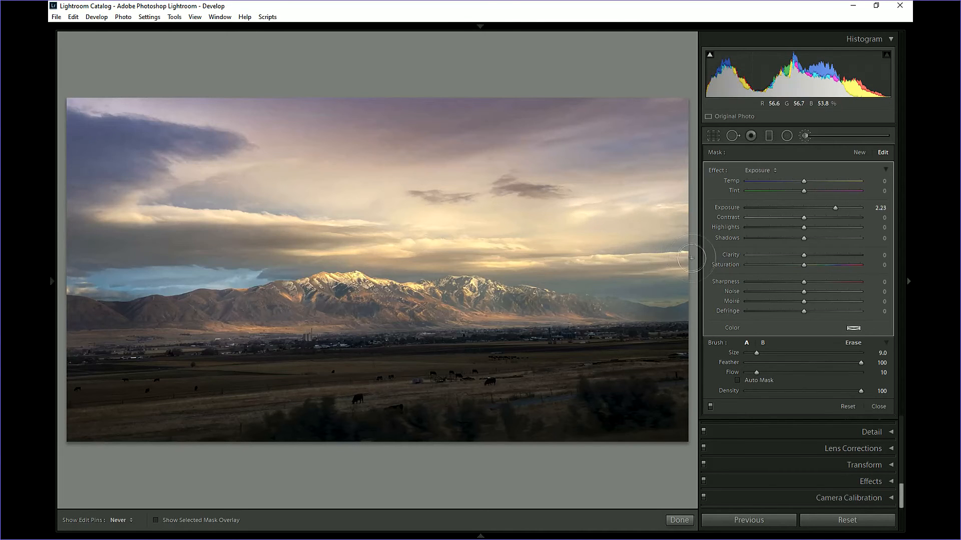
key([)
key(bracketright)
key(bracketright)
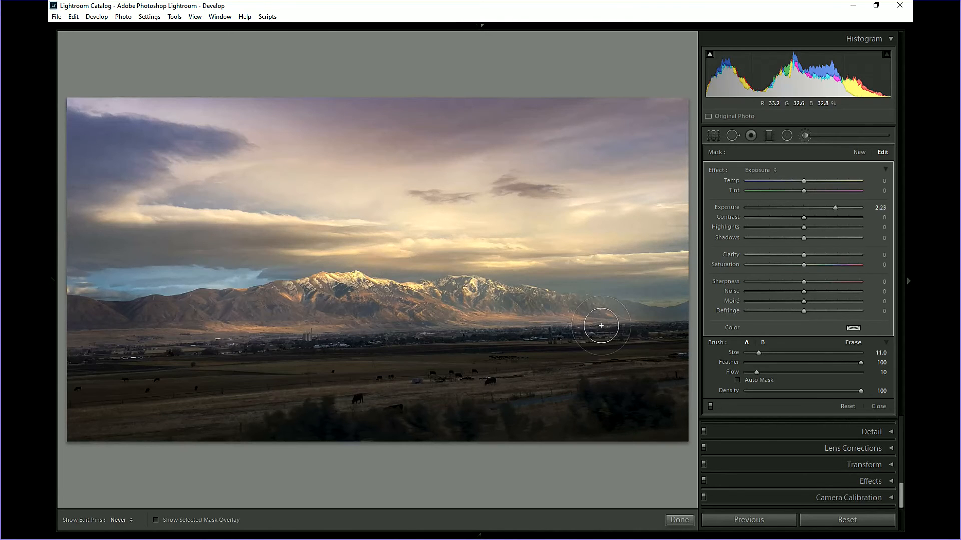
- Lighten patches of the fields on another new brush mask at exposure 2.23, varying the brush size between 6 and 8 and checking the mask overlay
click(860, 152)
scroll(368, 373, down, 4)
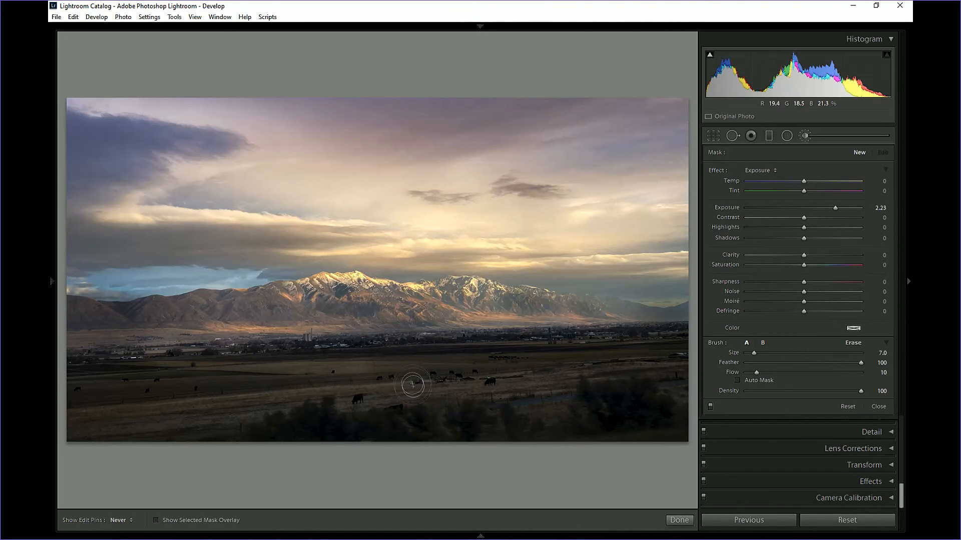
click(348, 396)
key(bracketright)
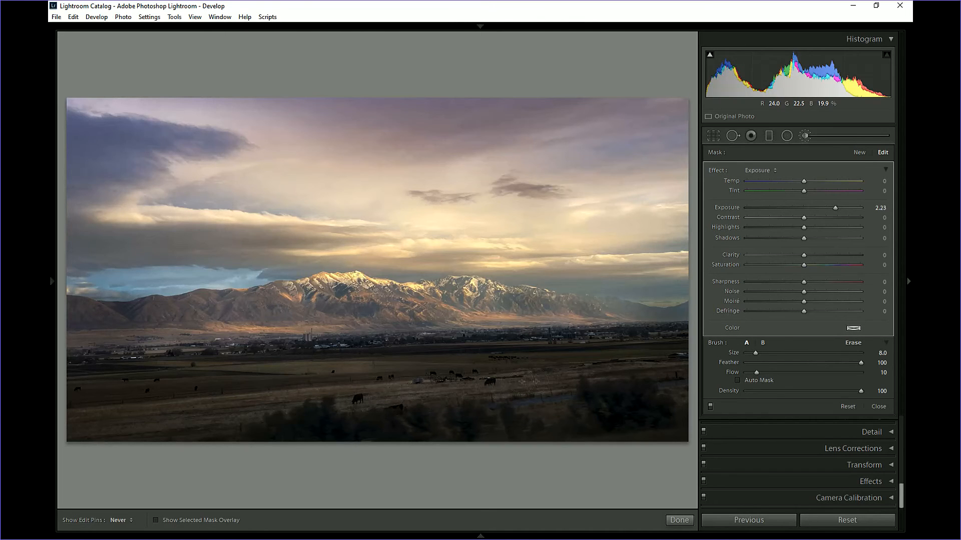
mouse_move(320, 396)
mouse_down()
mouse_move(388, 379)
mouse_move(363, 370)
mouse_move(438, 365)
mouse_move(362, 367)
mouse_up()
mouse_move(252, 366)
mouse_down()
mouse_move(238, 365)
mouse_move(274, 366)
mouse_up()
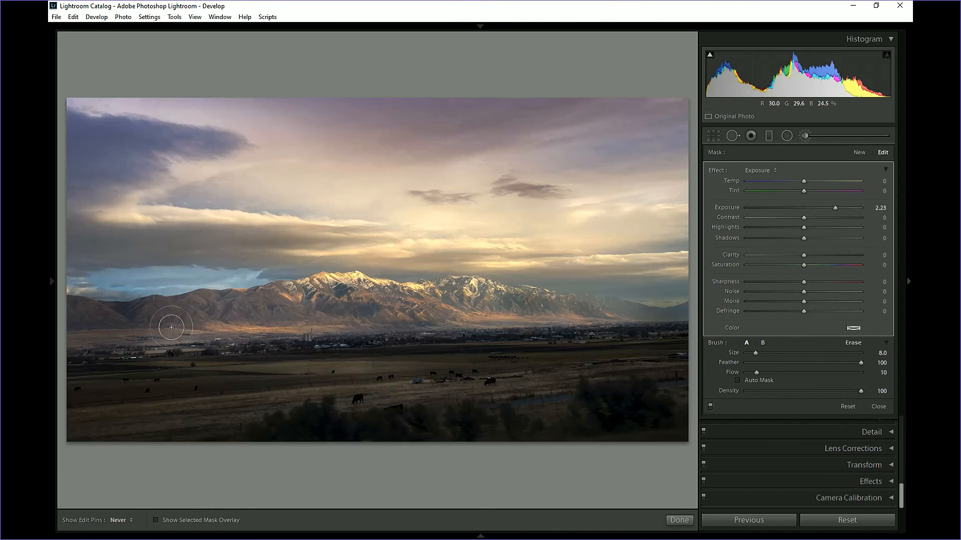
key(o)
key(o)
key(bracketleft)
key(bracketleft)
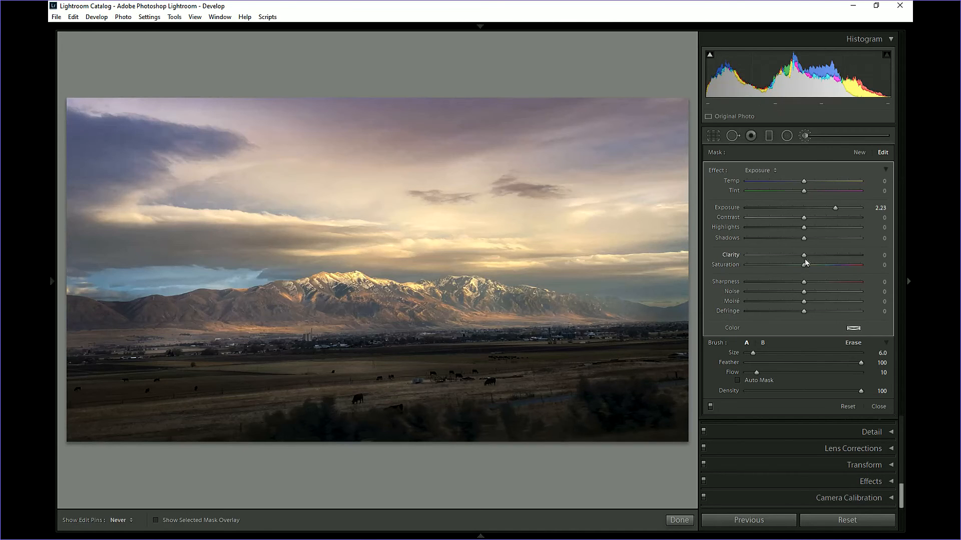
- Set the field mask's clarity to 17, show the edit pins and finish the brush adjustment
drag(804, 255, 813, 257)
key(alt)
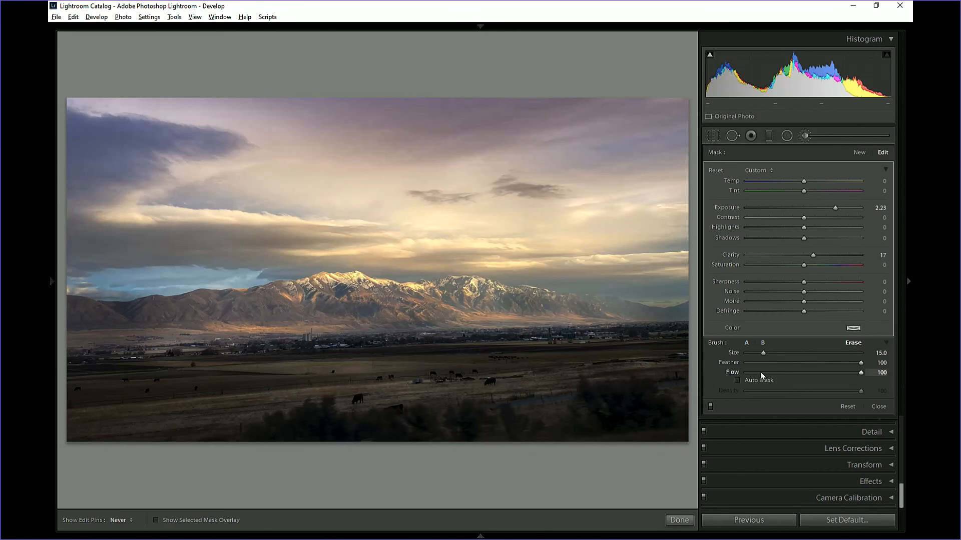
scroll(162, 344, down, 6)
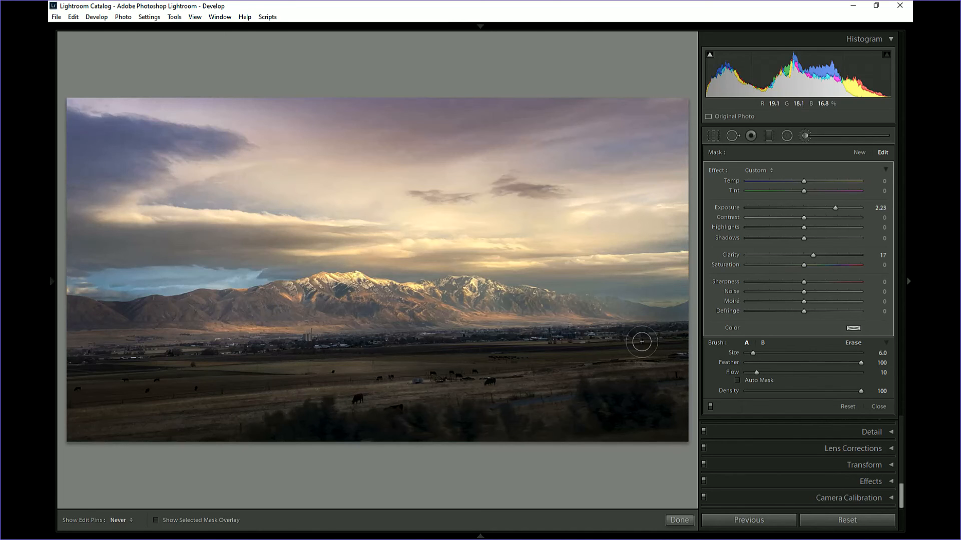
key(h)
mouse_move(182, 345)
click(679, 520)
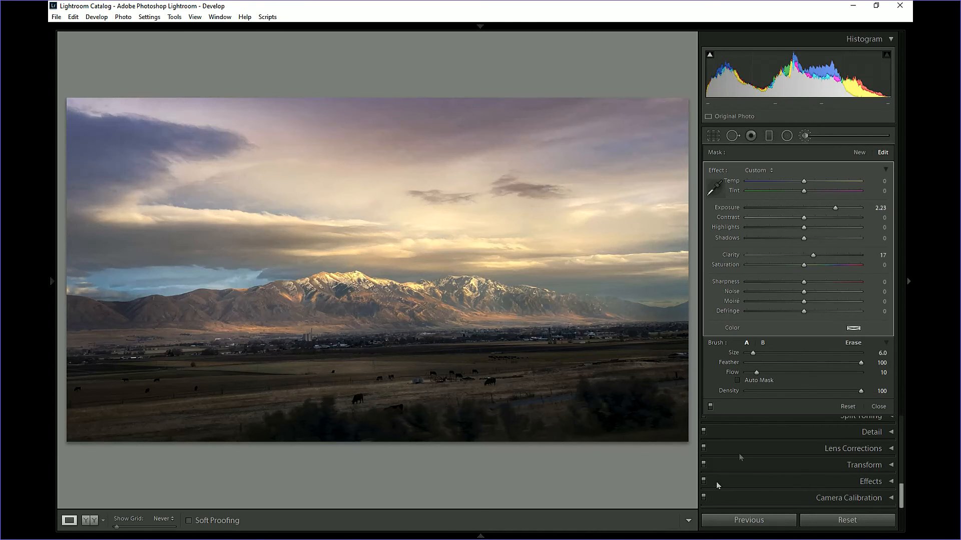
- Reopen the adjustment brush for a new mask and choose a saturated orange as its color
click(804, 136)
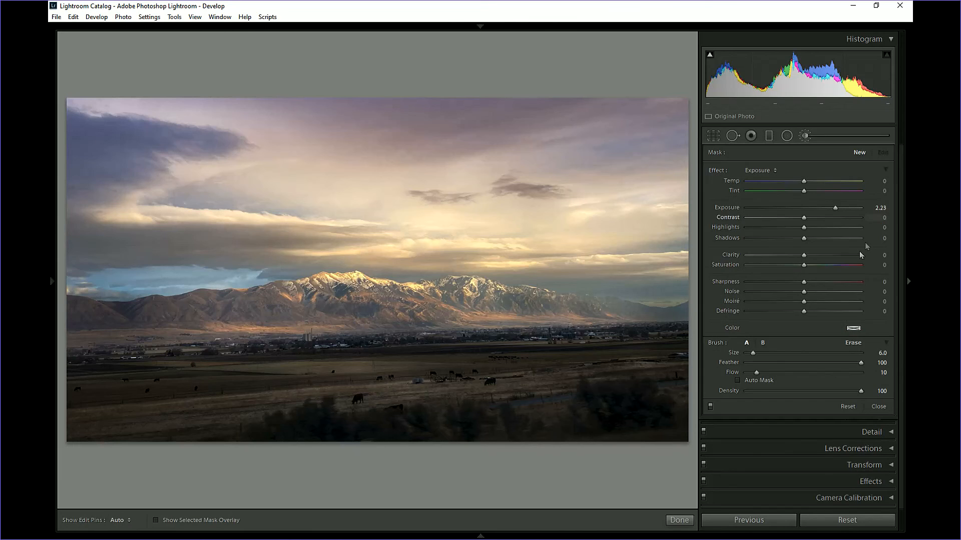
click(852, 328)
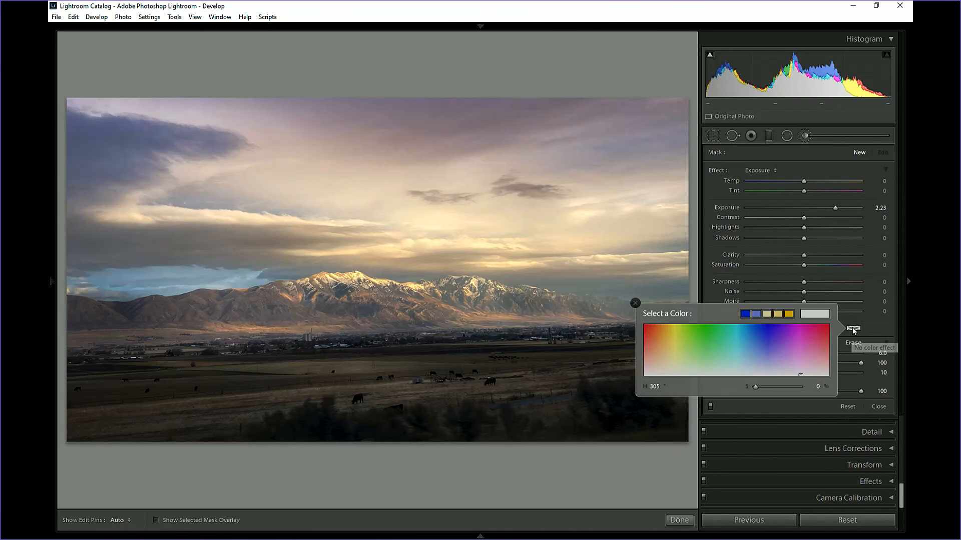
click(668, 341)
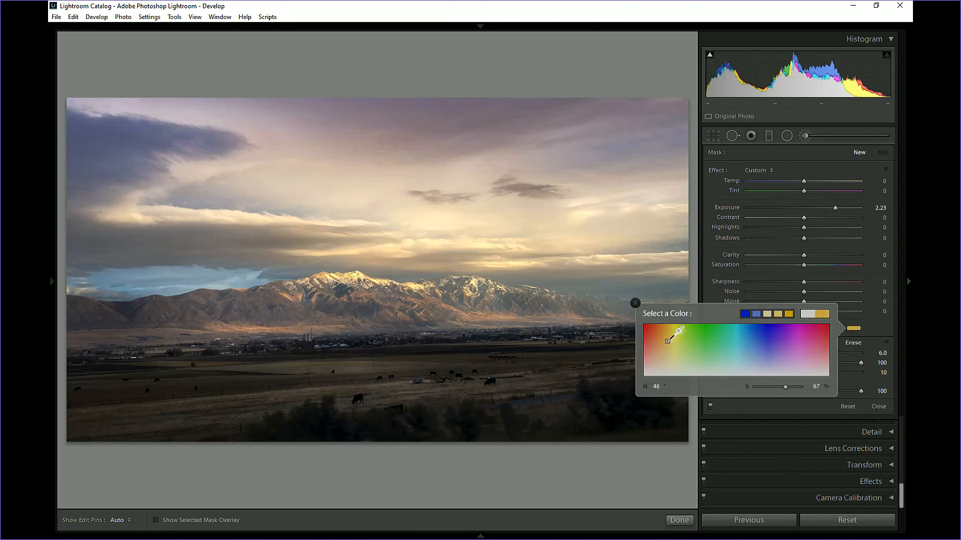
drag(667, 341, 664, 324)
click(635, 303)
- Hide the edit pins and paint the orange tint over the lit mountain slopes at flow 10, varying the brush size between 4 and 7
key([)
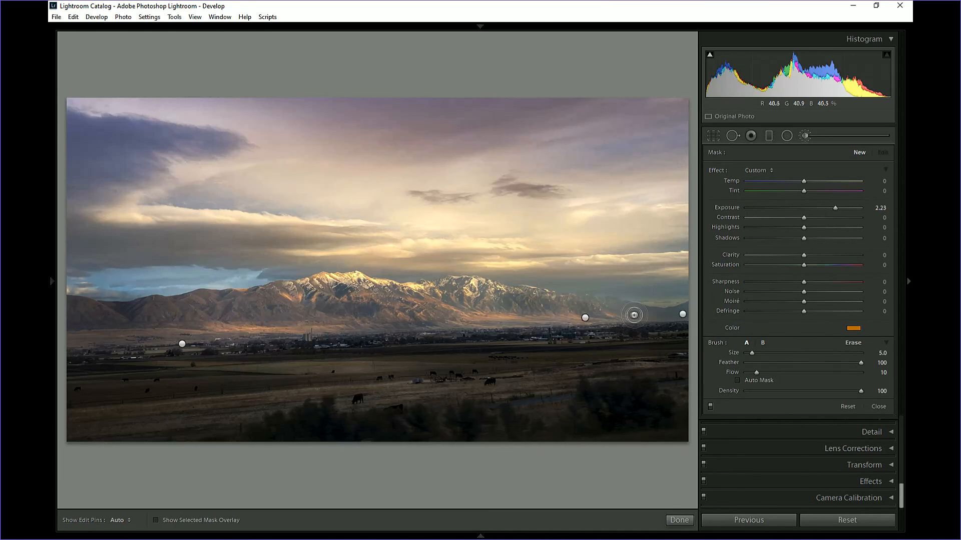
key(h)
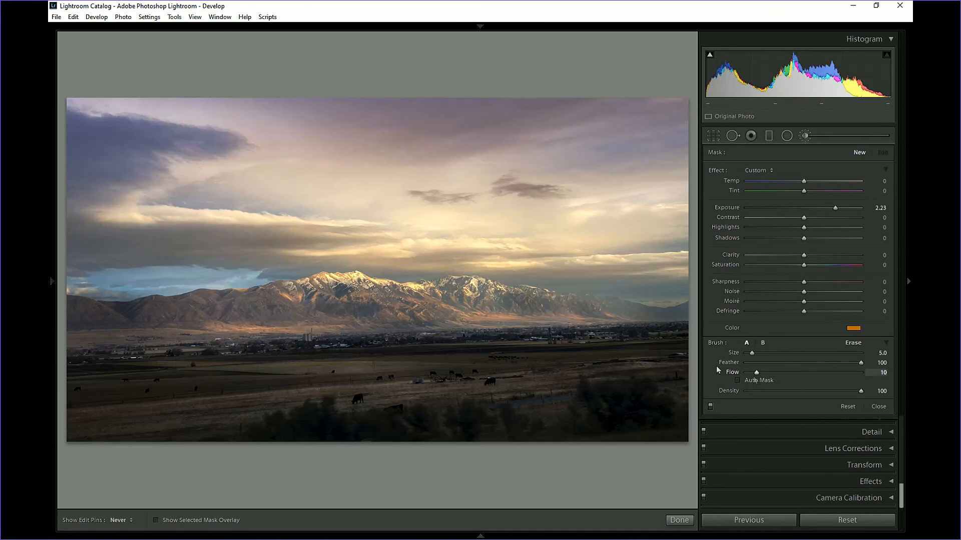
key([)
drag(442, 312, 463, 312)
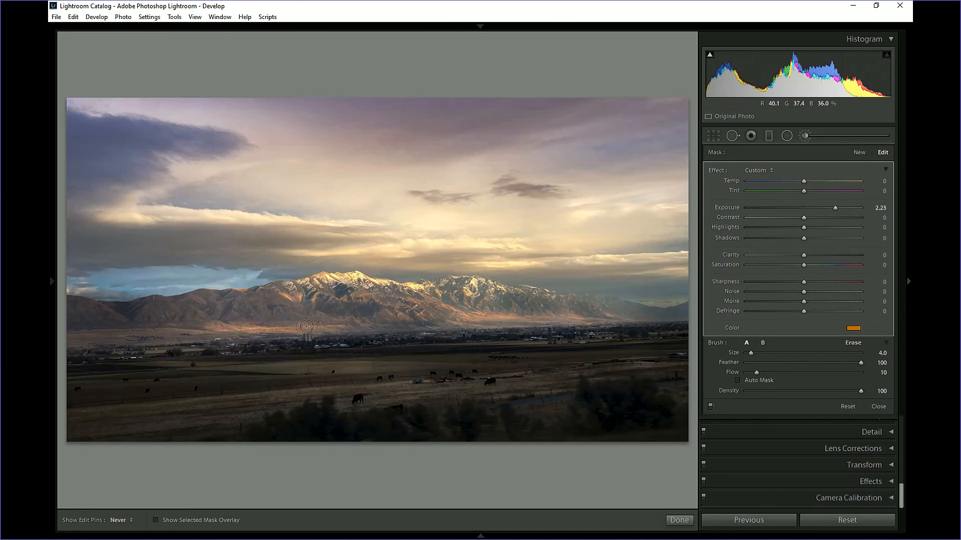
drag(299, 299, 270, 293)
scroll(406, 255, up, 3)
scroll(407, 256, down, 3)
- Reset the orange mask's exposure to 0.00, reduce the brush size and close the adjustment brush
double_click(835, 209)
mouse_move(804, 208)
mouse_down()
mouse_move(815, 208)
mouse_move(806, 211)
mouse_up()
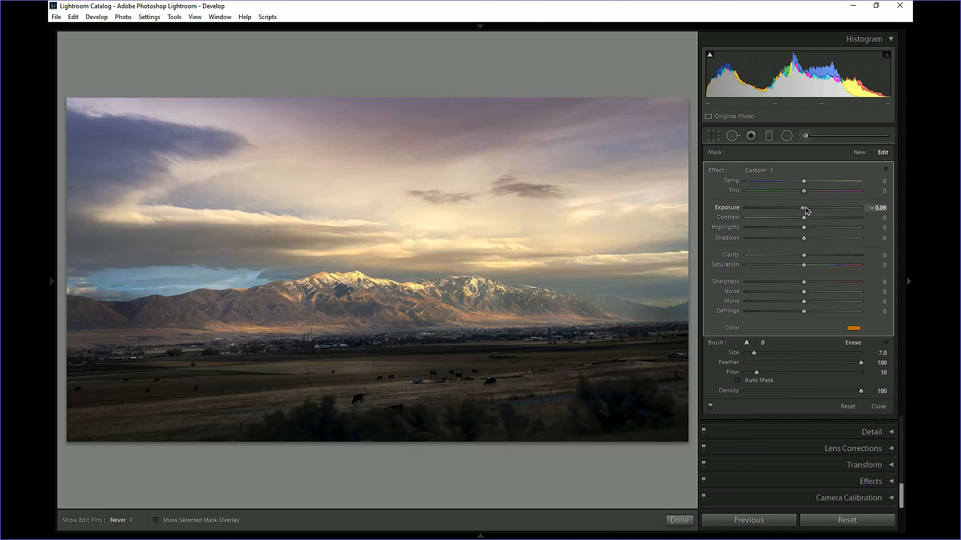
double_click(805, 208)
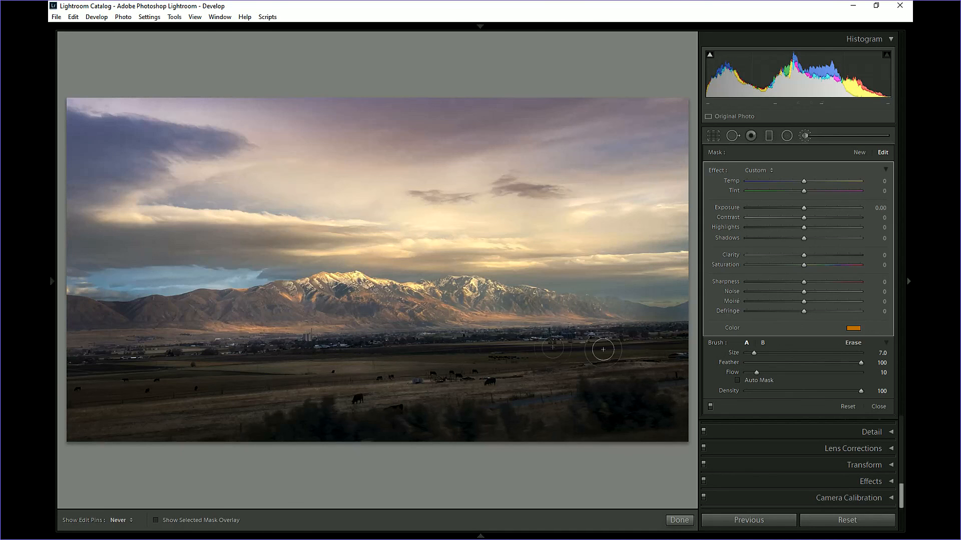
key(bracketleft)
click(877, 409)
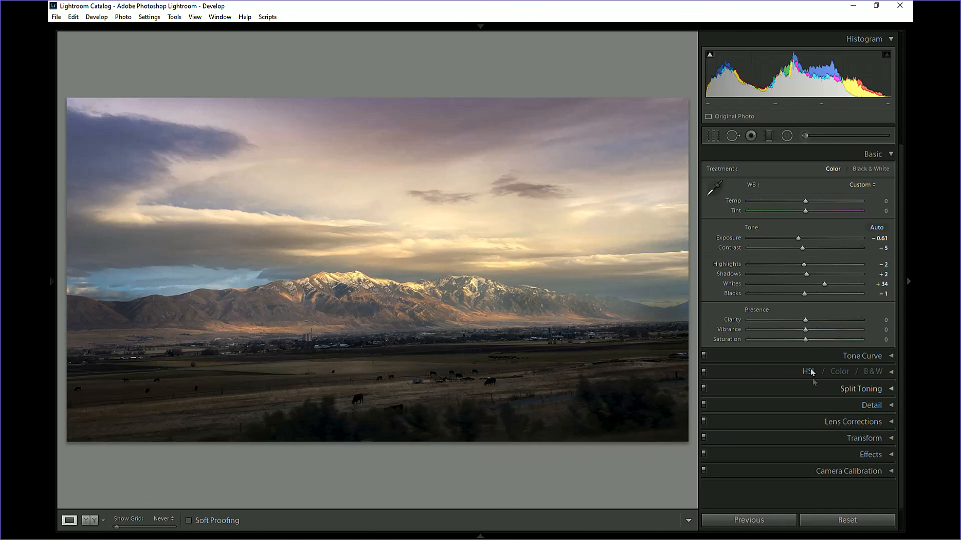
- Raise the photo's saturation to +10 and set the post-crop vignette amount to -19
drag(804, 340, 810, 341)
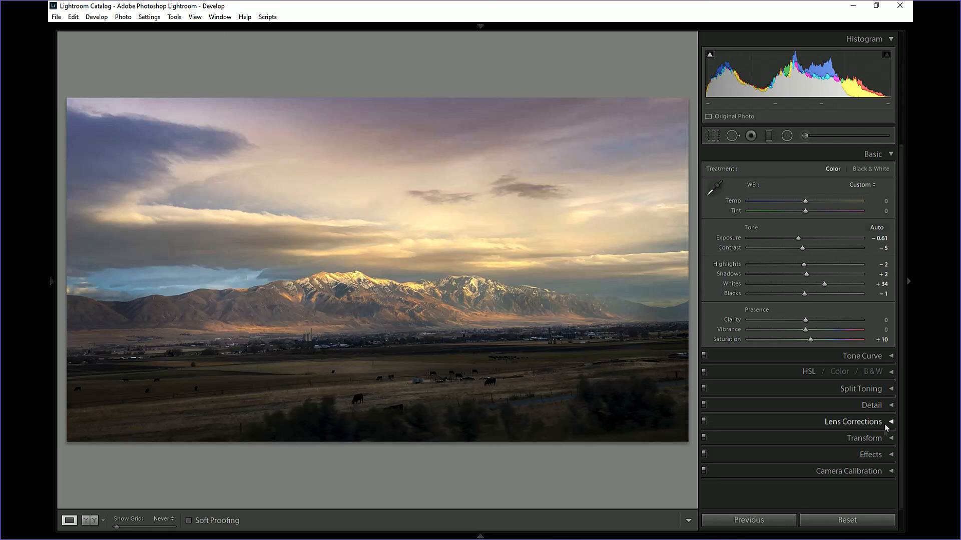
click(892, 455)
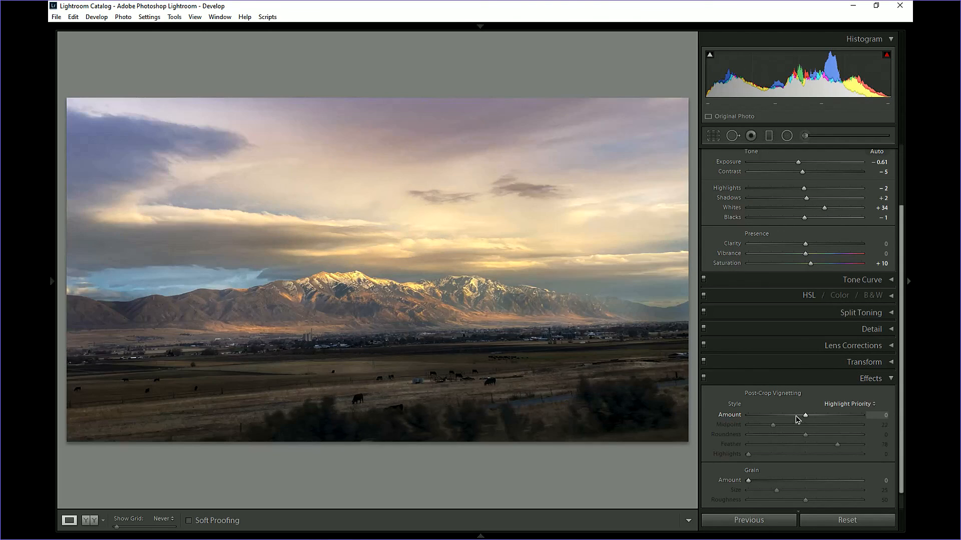
drag(805, 416, 796, 418)
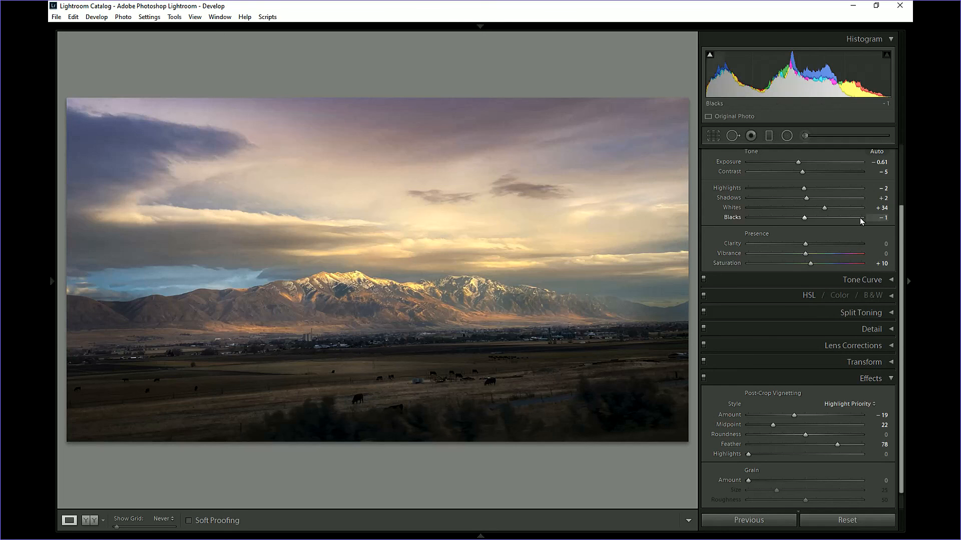
- Compare the edited photo with the original by switching between the before and after views
drag(901, 300, 901, 196)
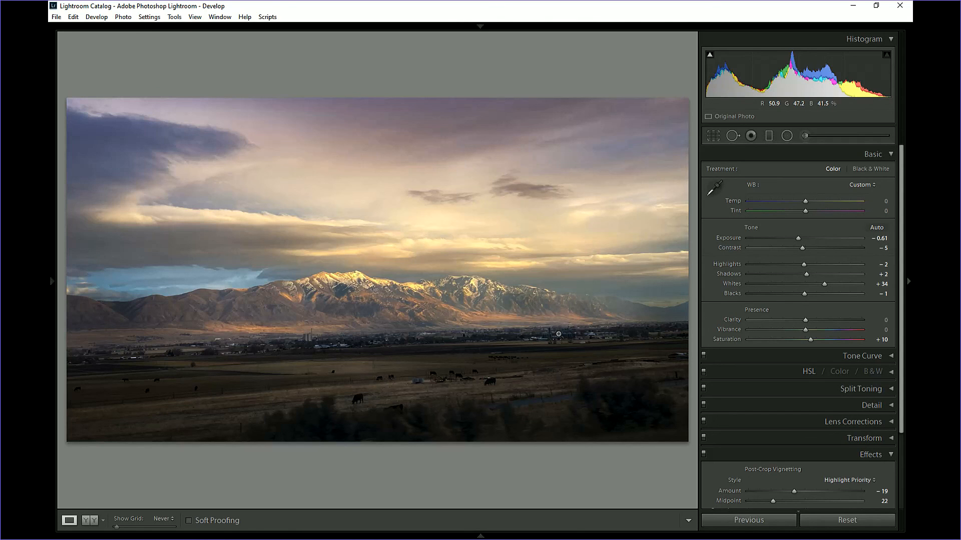
key(backslash)
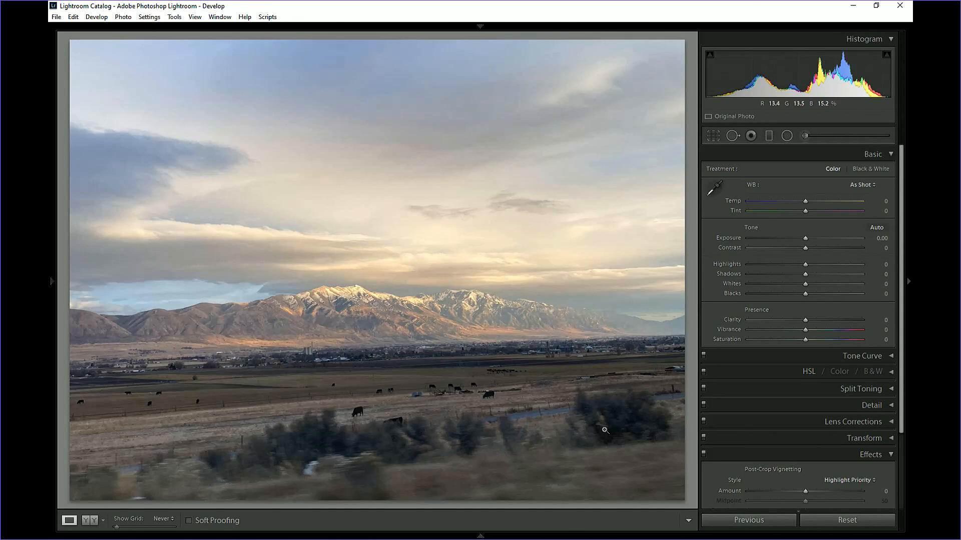
key(Right)
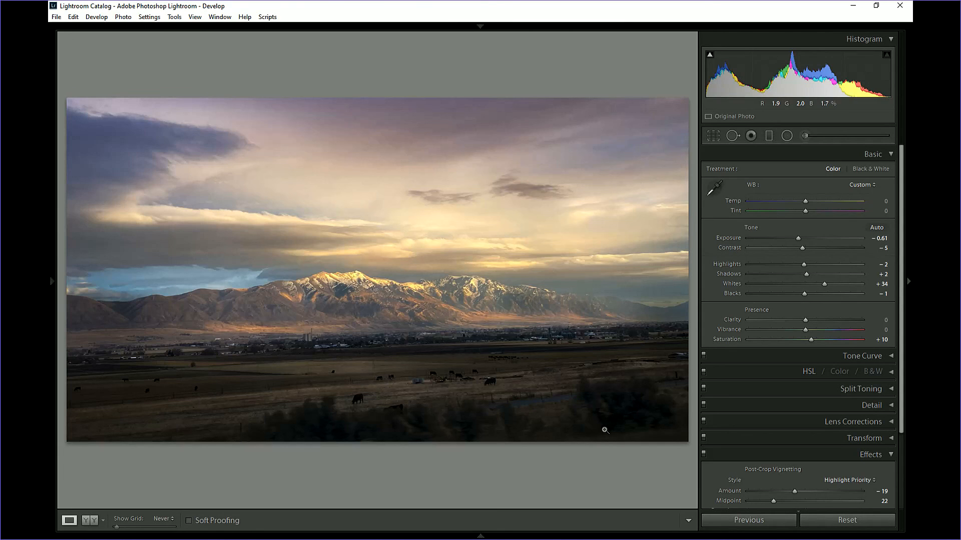
key(Left)
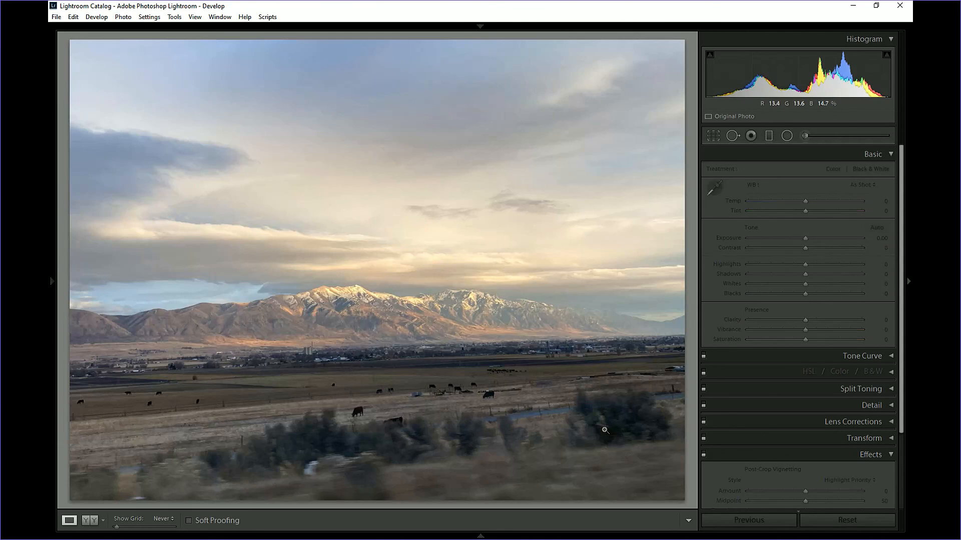
key(Right)
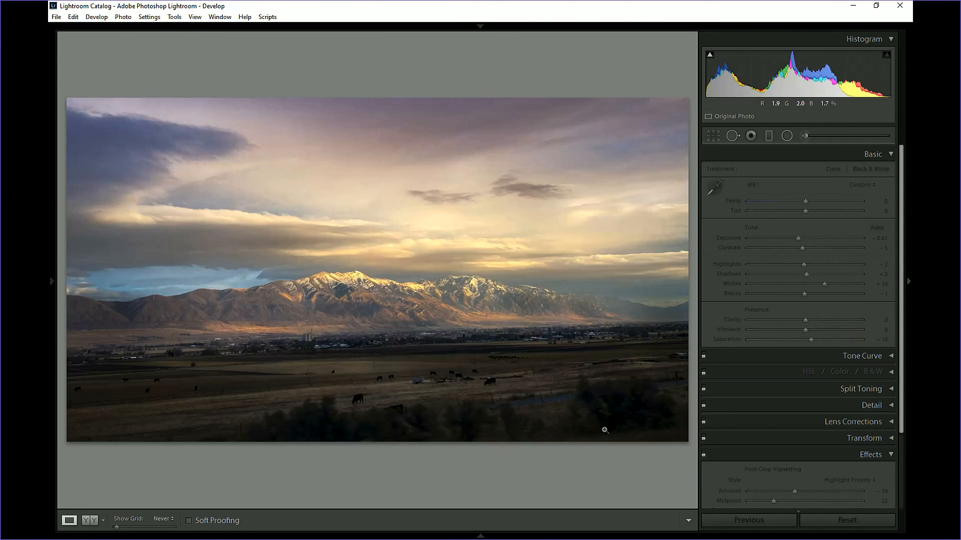